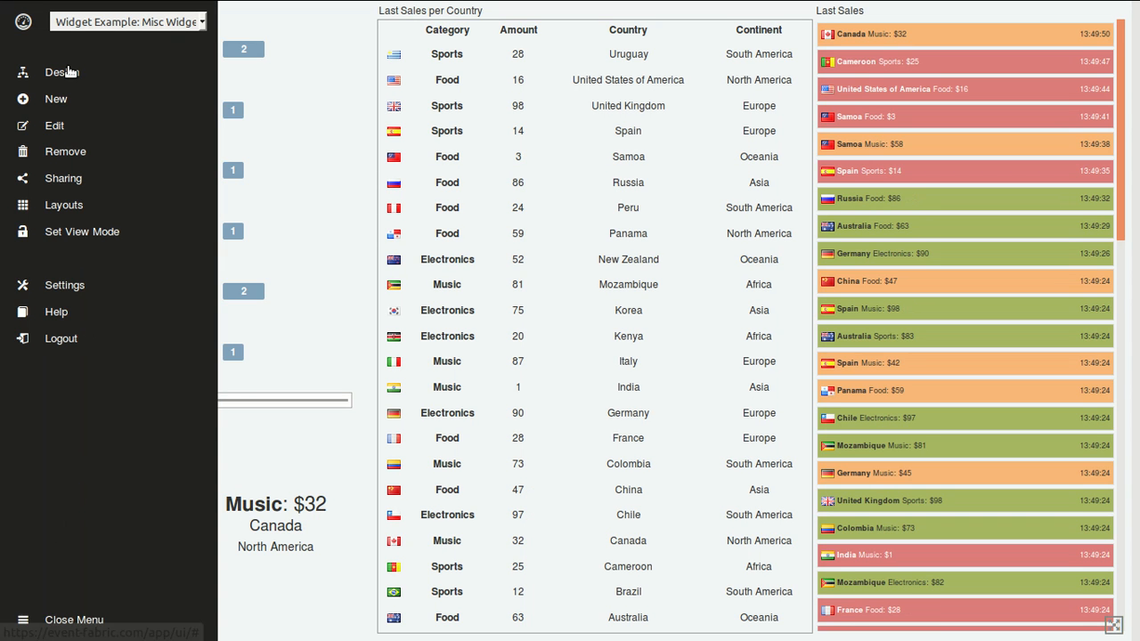
- View the list of example dashboards that can be loaded as a new dashboard, closing the dialog without creating one
click(62, 103)
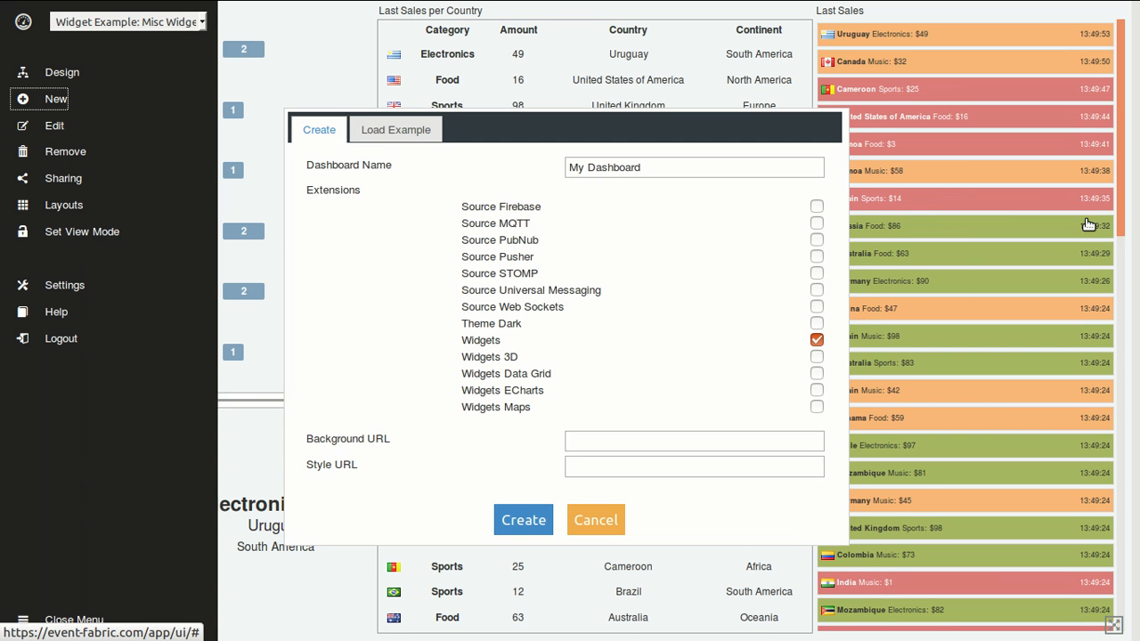
click(395, 129)
click(623, 171)
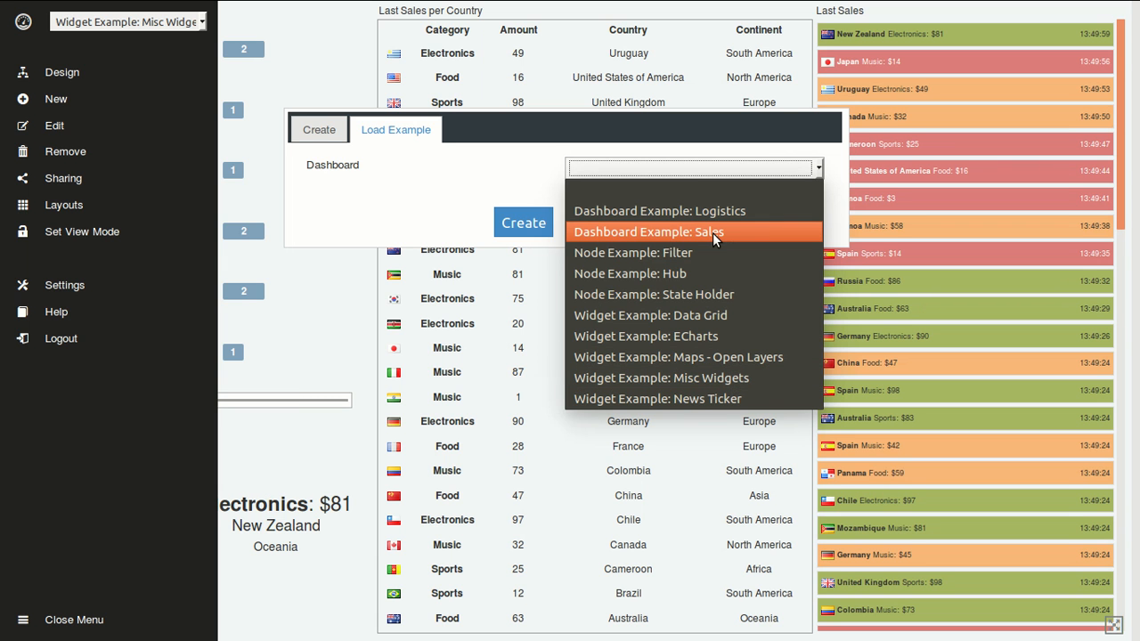
click(301, 180)
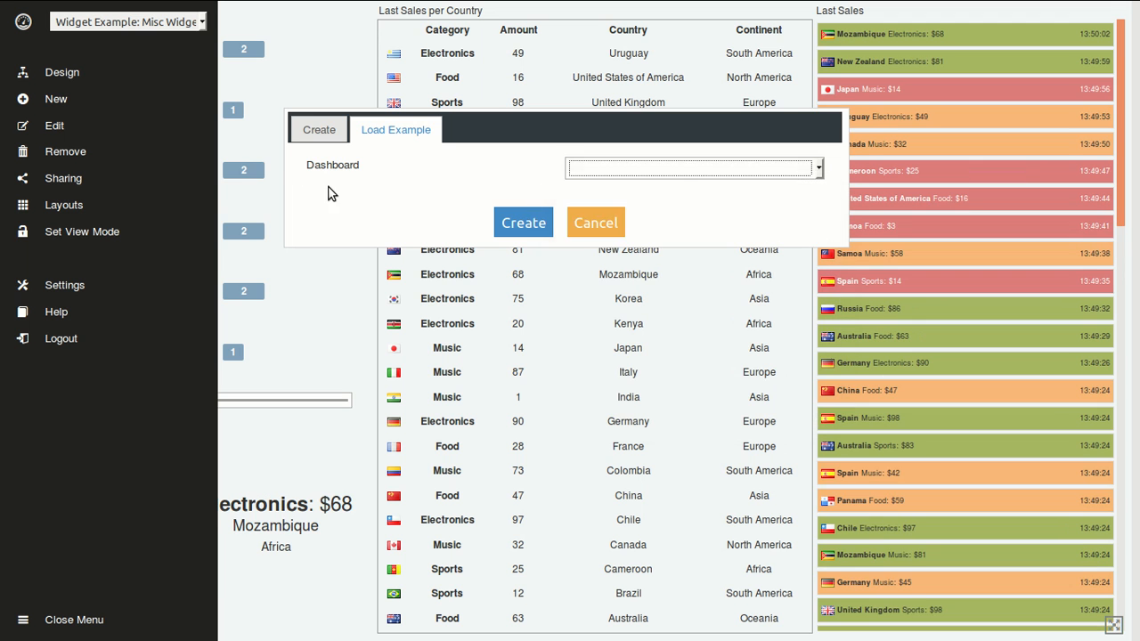
click(603, 224)
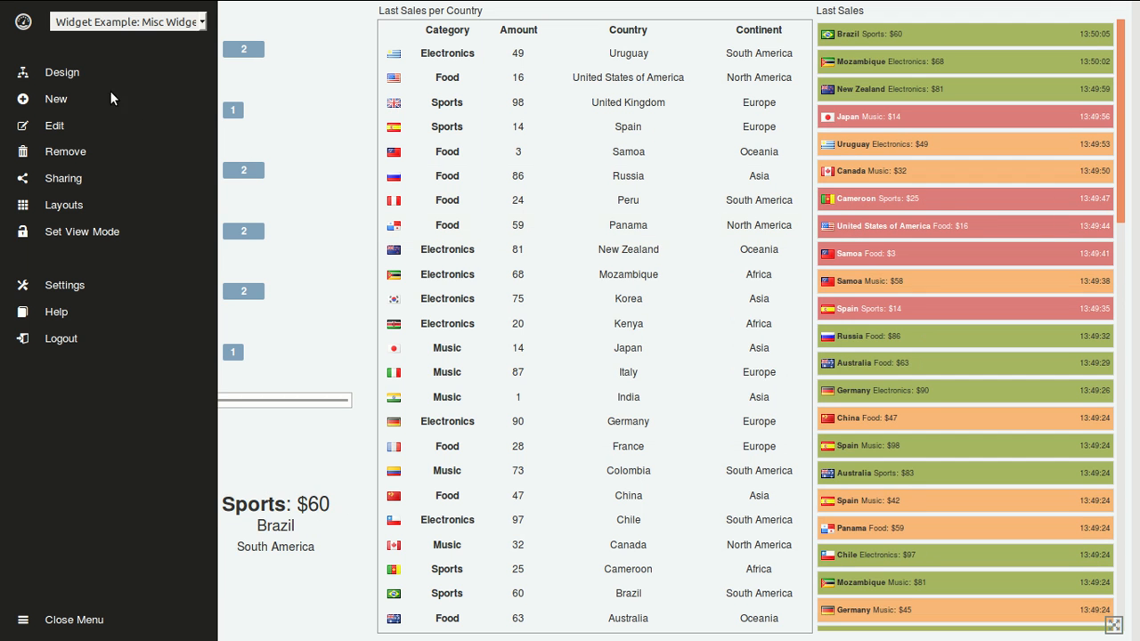
- Open the current dashboard's design and the configuration of the Add Label adapter that feeds the News Ticker
click(62, 73)
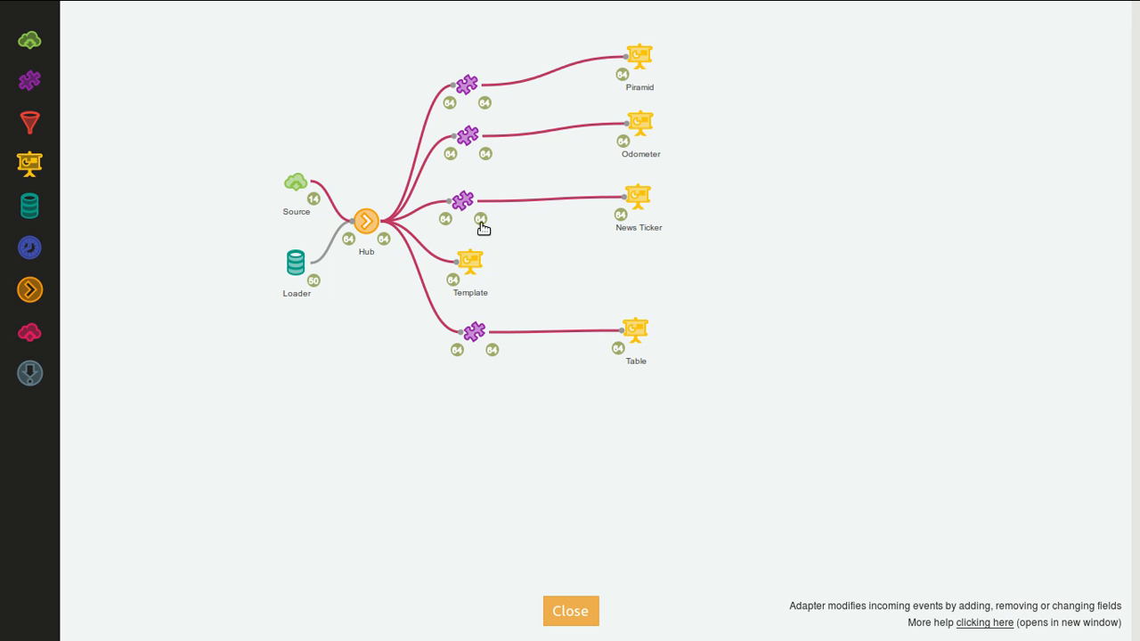
mouse_move(439, 192)
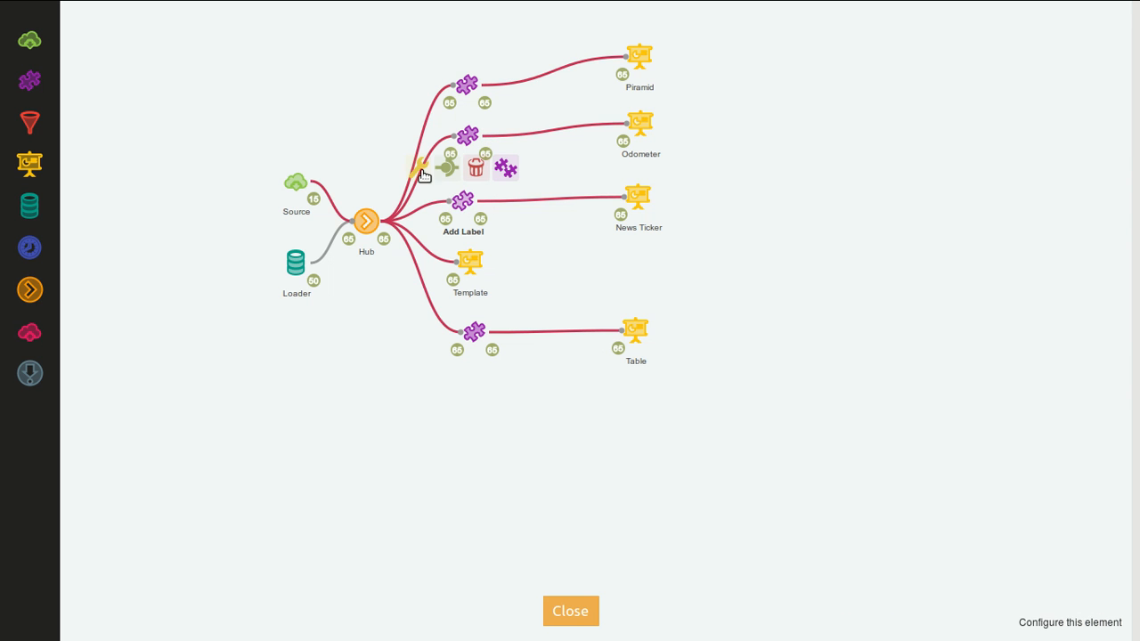
click(422, 171)
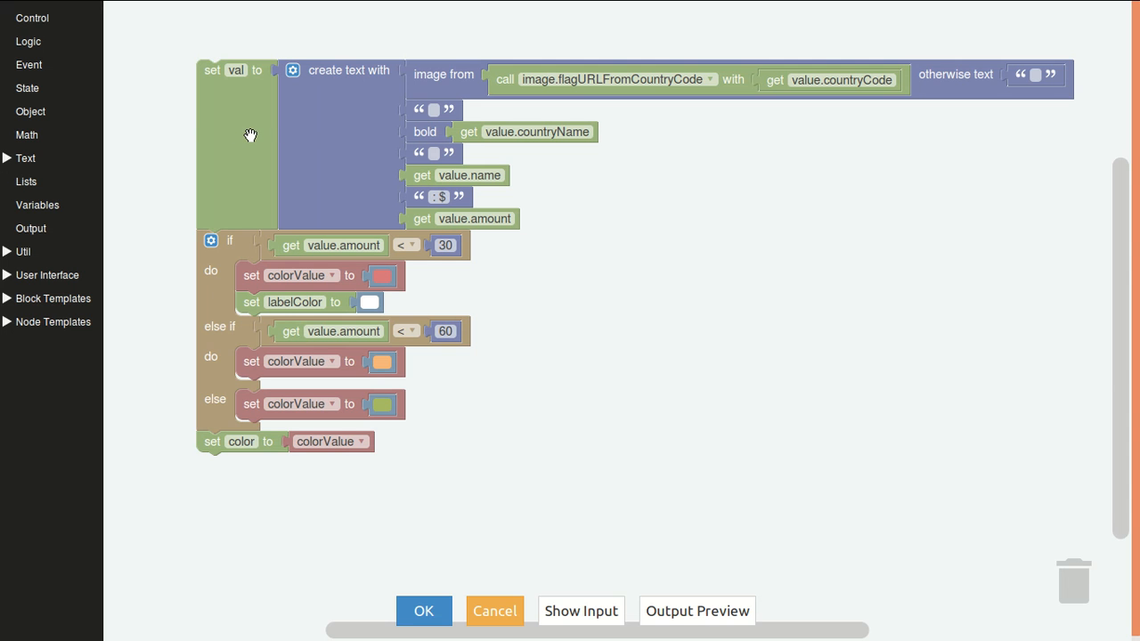
- Examine the required and optional News Ticker blocks among the Data View node templates
click(57, 320)
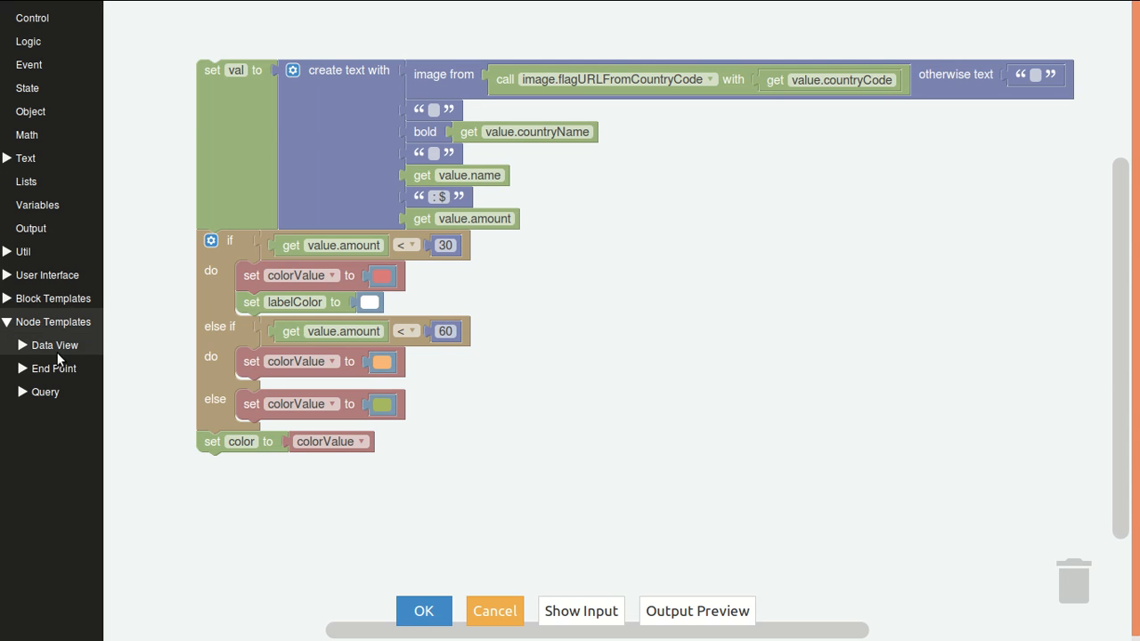
click(53, 349)
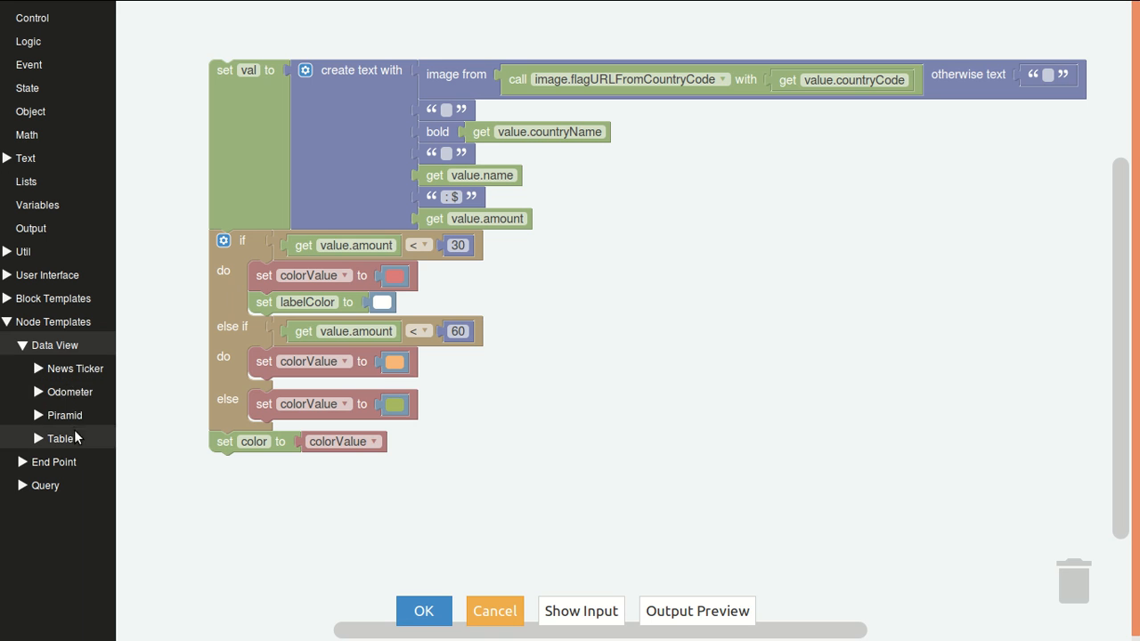
click(89, 371)
click(83, 394)
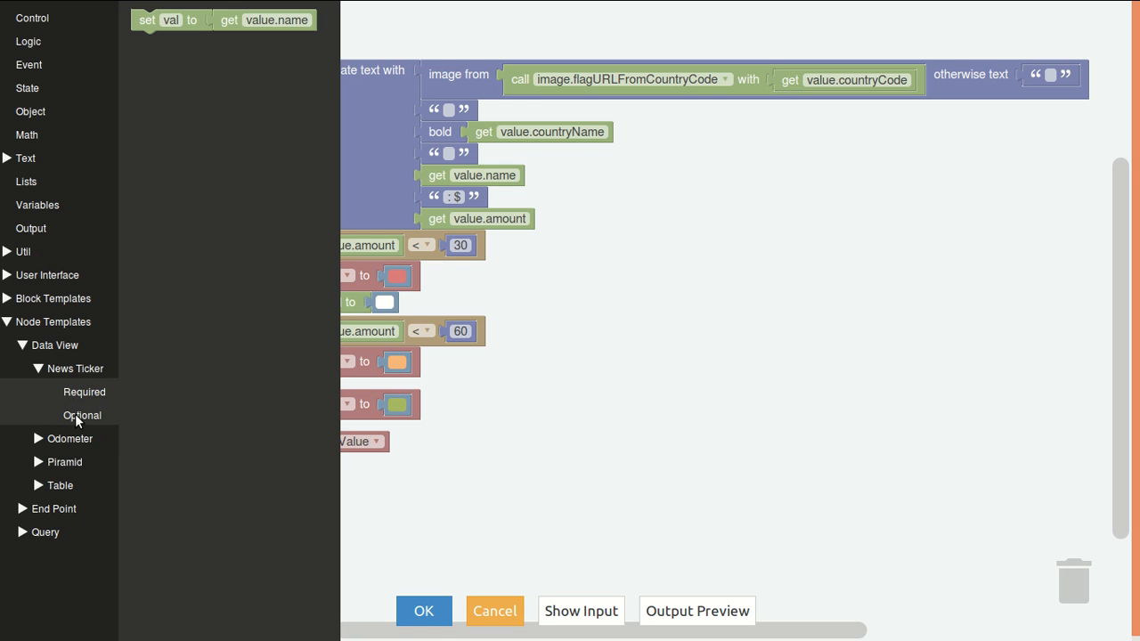
click(78, 416)
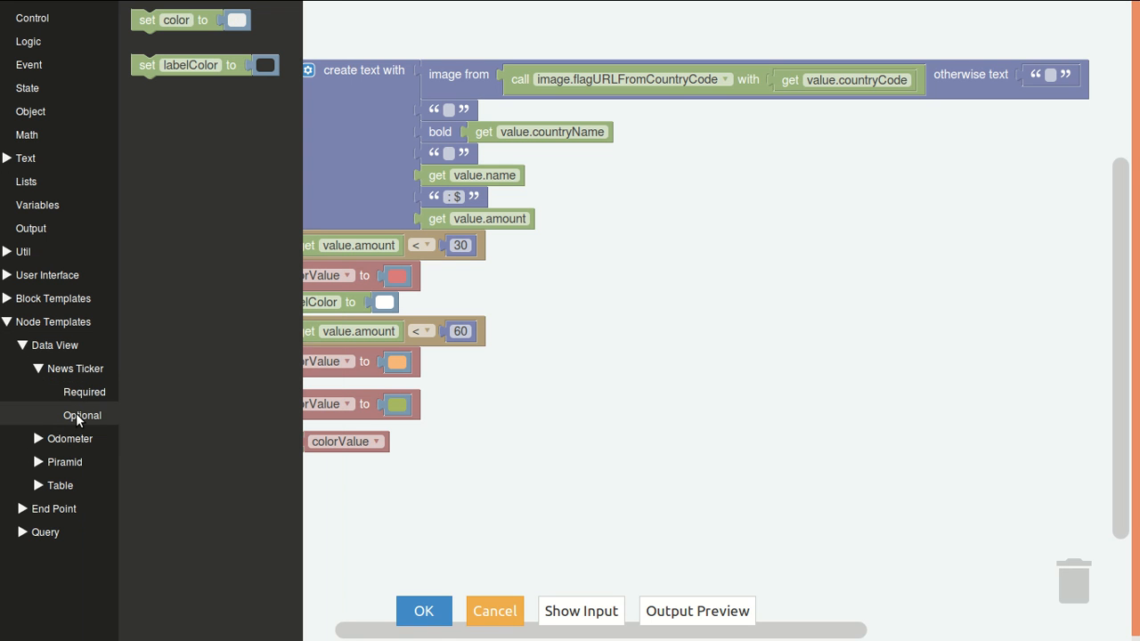
click(23, 345)
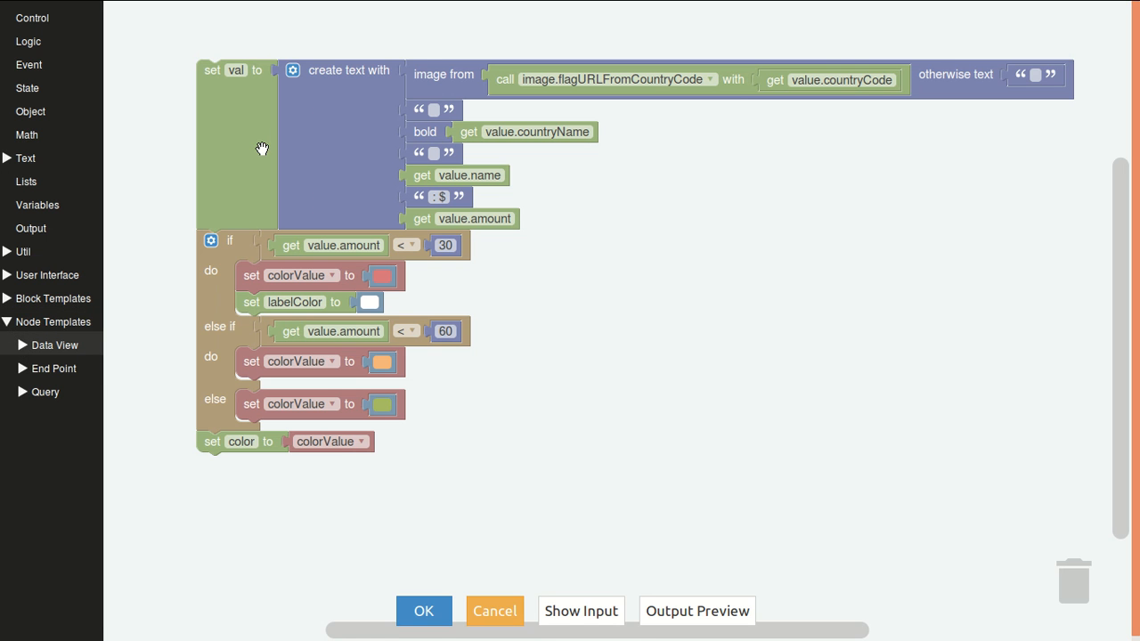
- Examine the Text, Formatting and Variables blocks, leaving the adapter unchanged and returning to the dashboard
click(38, 161)
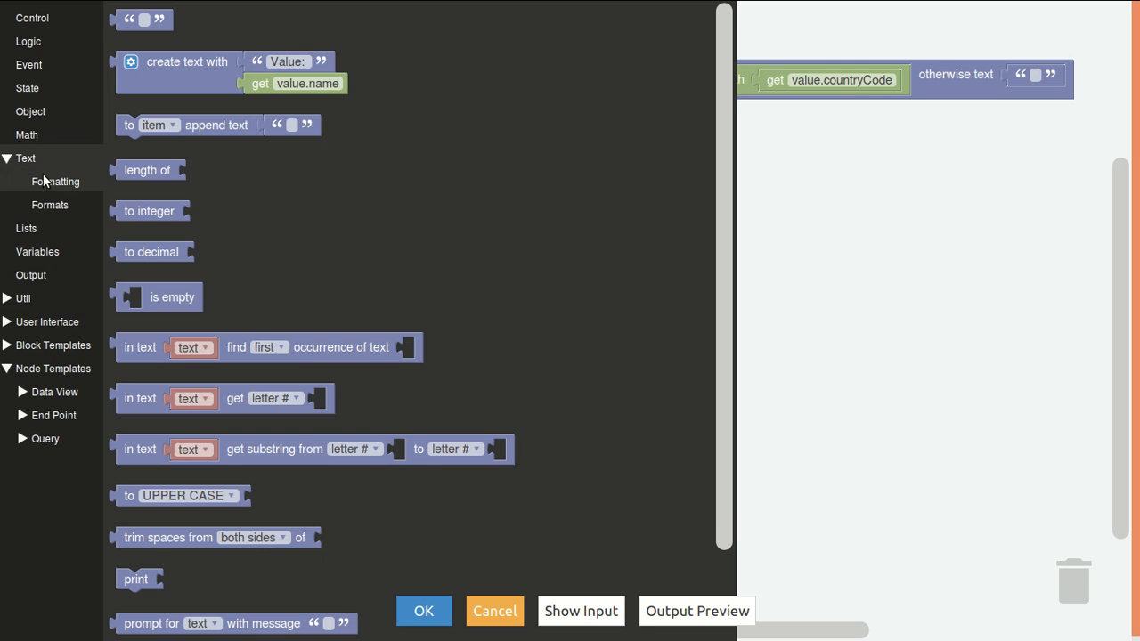
click(43, 179)
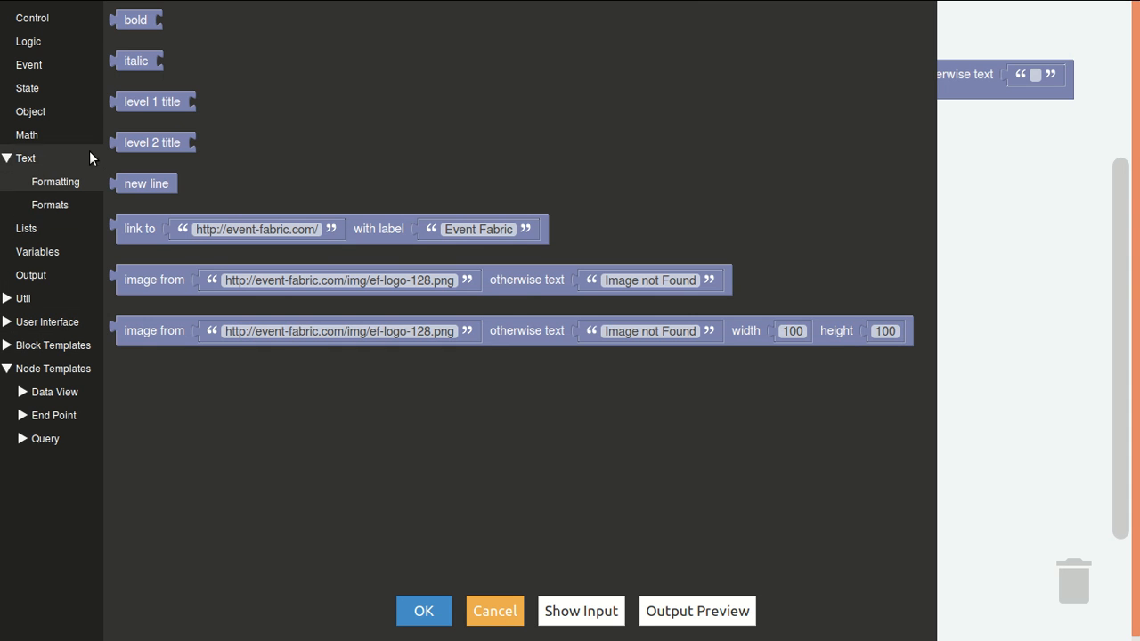
click(41, 257)
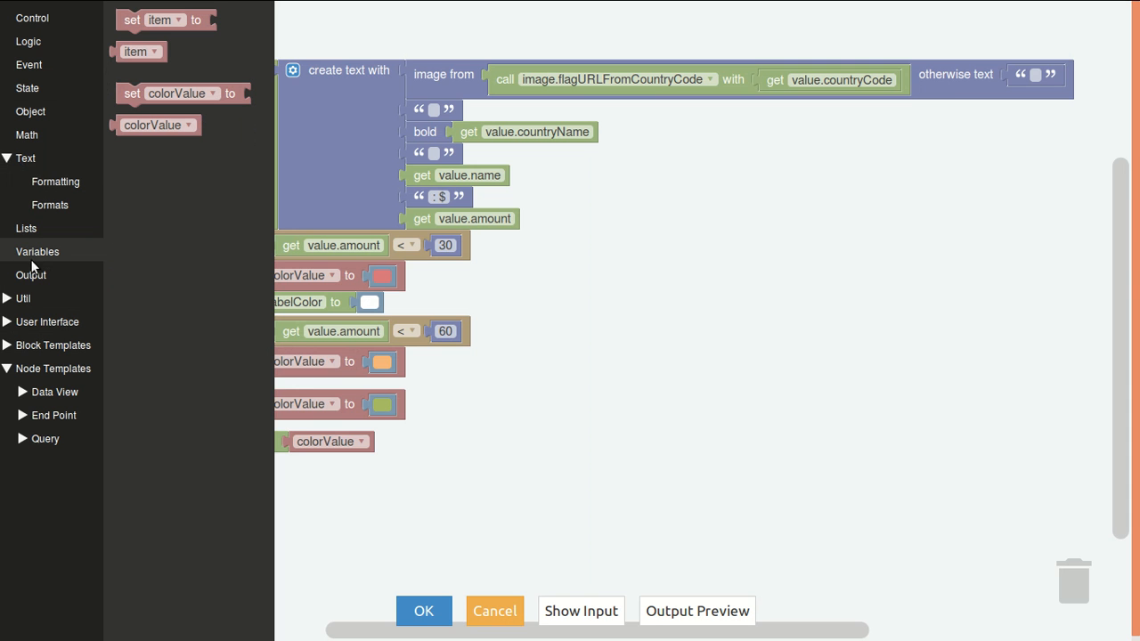
click(5, 161)
click(5, 160)
click(5, 160)
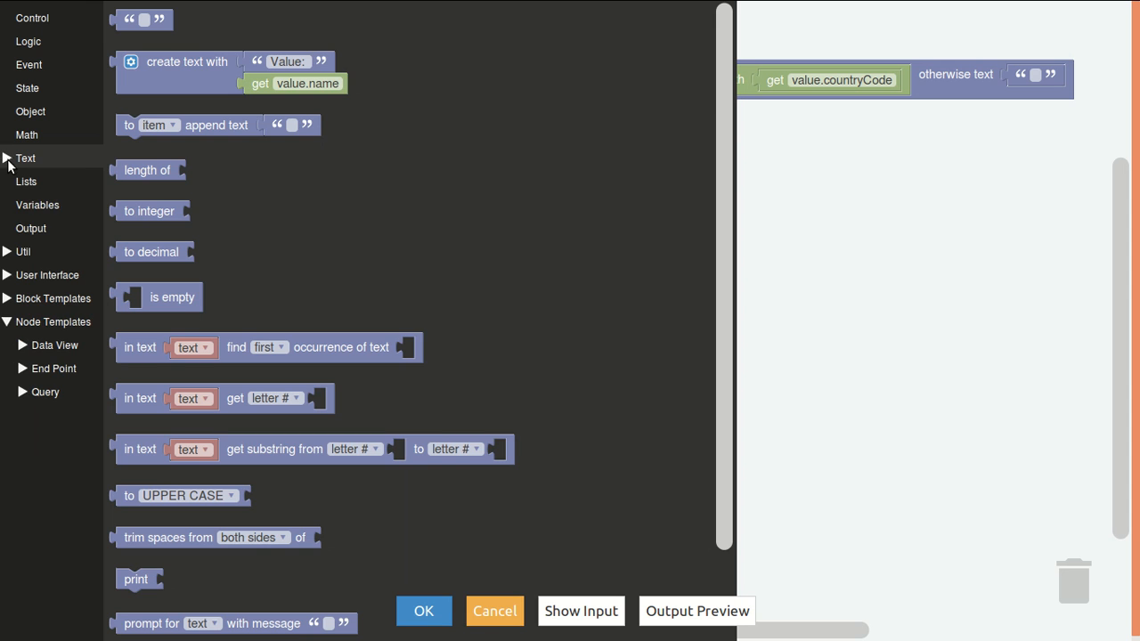
click(46, 211)
click(687, 307)
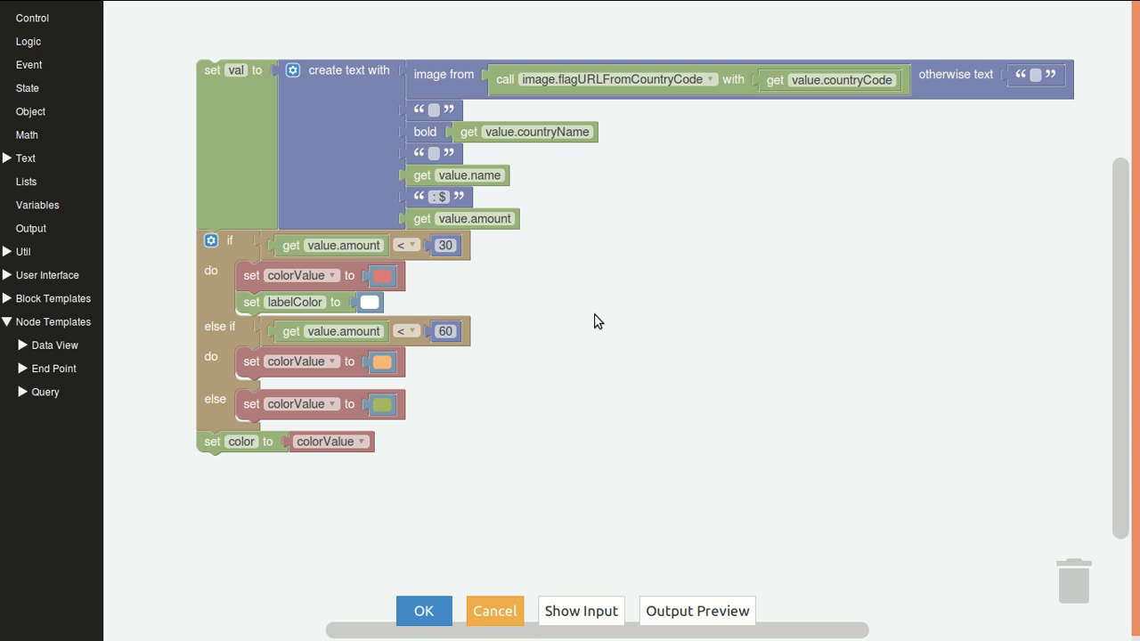
click(506, 610)
click(559, 603)
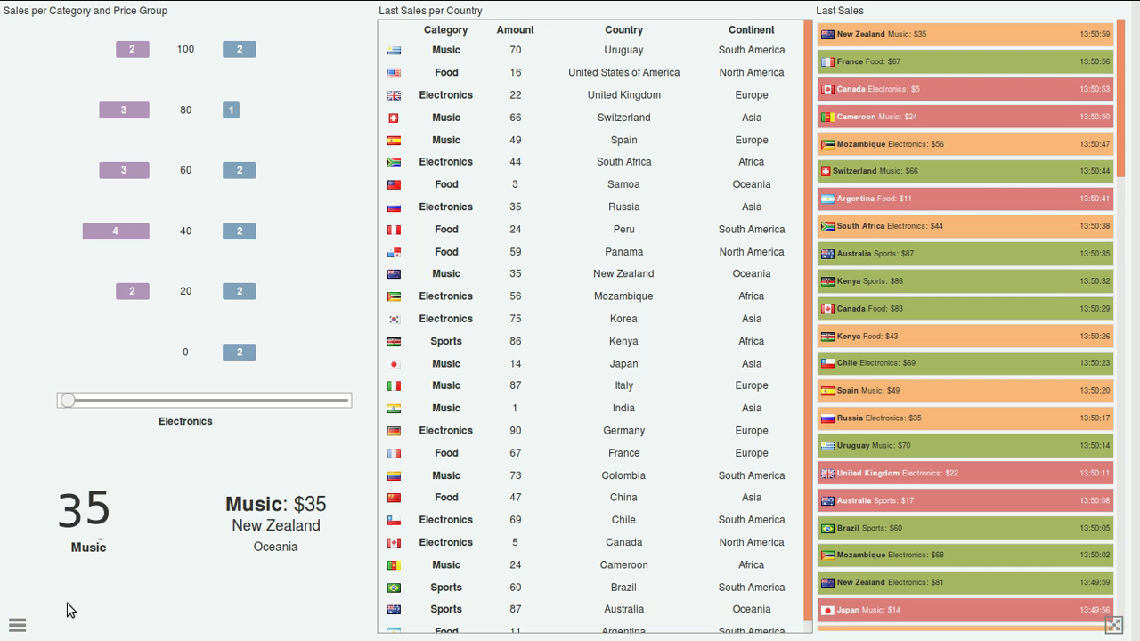
- Create a new dashboard named "News Ticker Example" with the Widgets extension
click(20, 621)
click(56, 99)
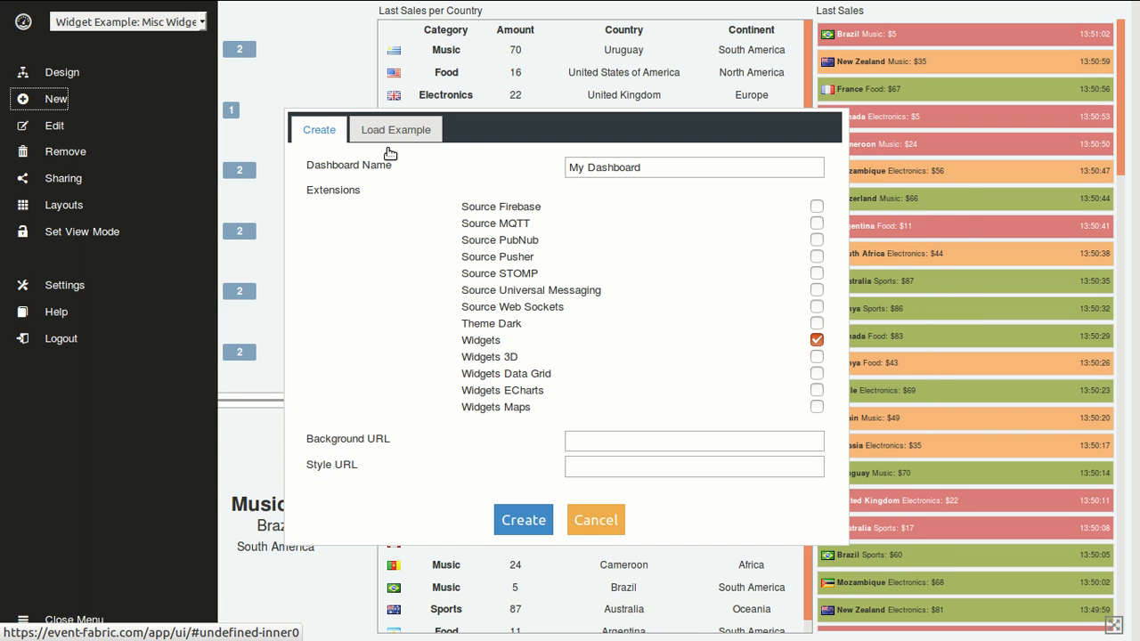
double_click(658, 165)
text(N)
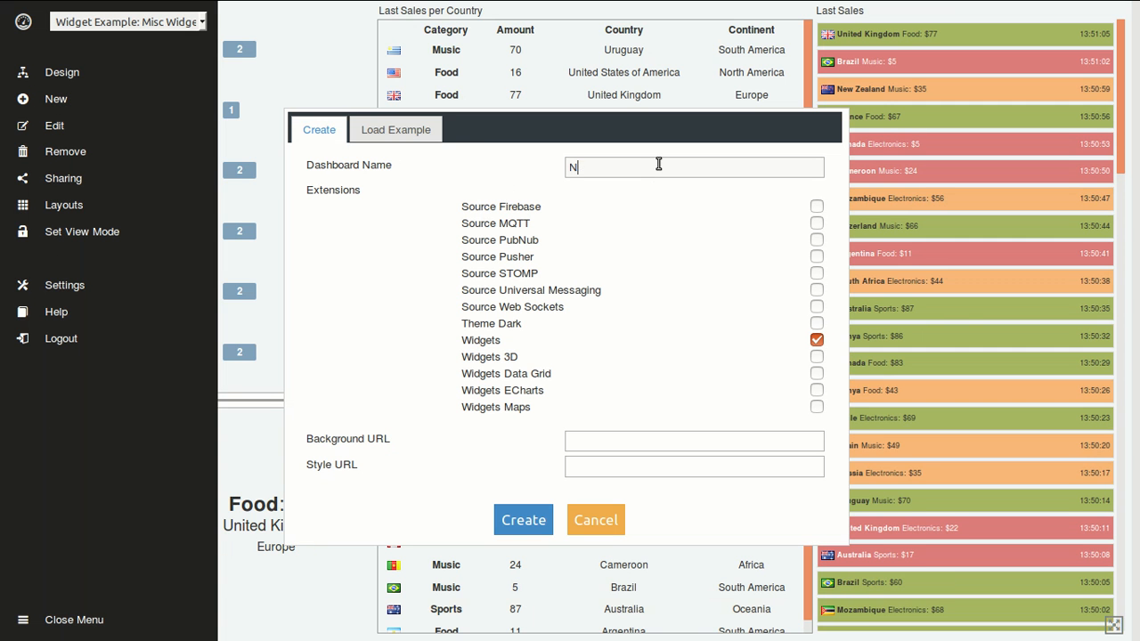
text(ews Ticker W)
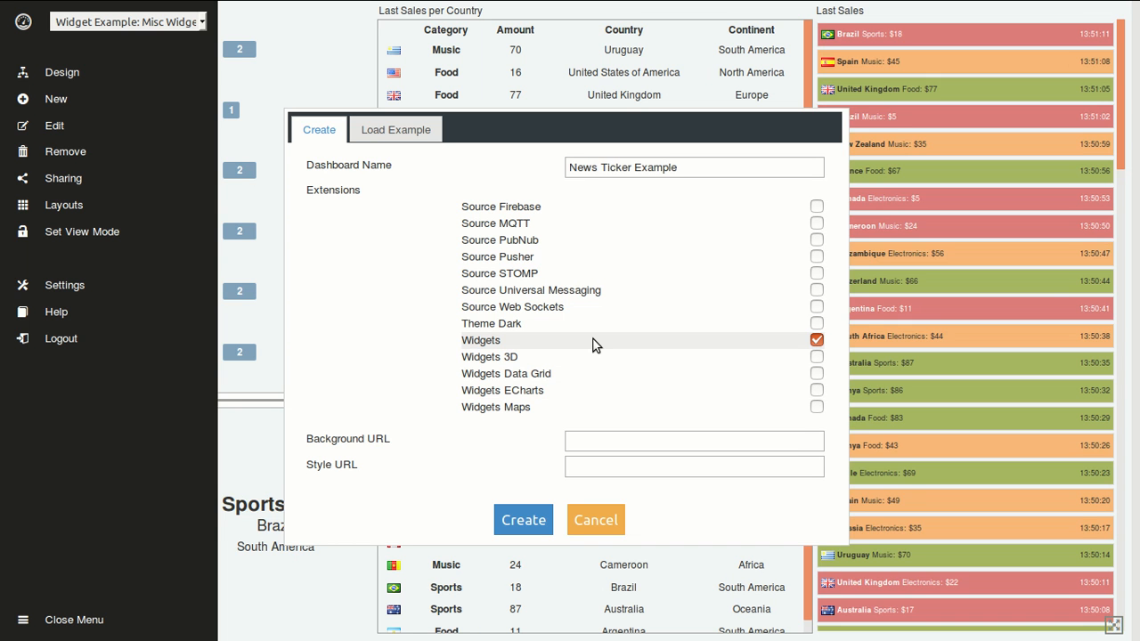
click(539, 524)
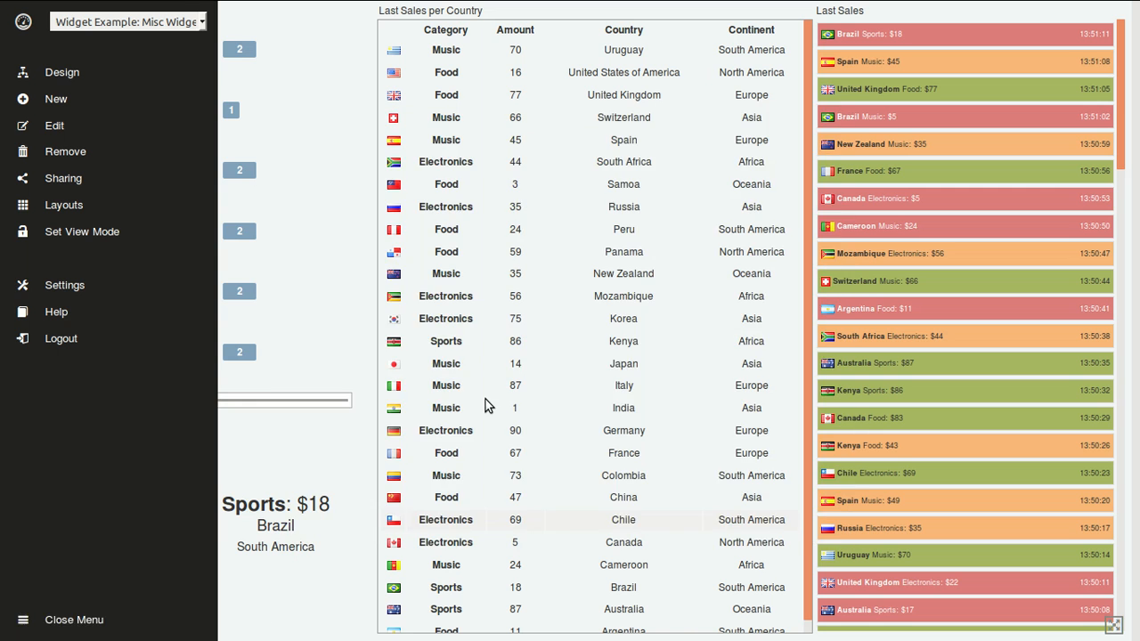
- Add a source node to the new dashboard's design, generating sample country data on sample-channel every 1 second with values from 0 to 100
click(77, 76)
drag(36, 45, 187, 153)
click(149, 129)
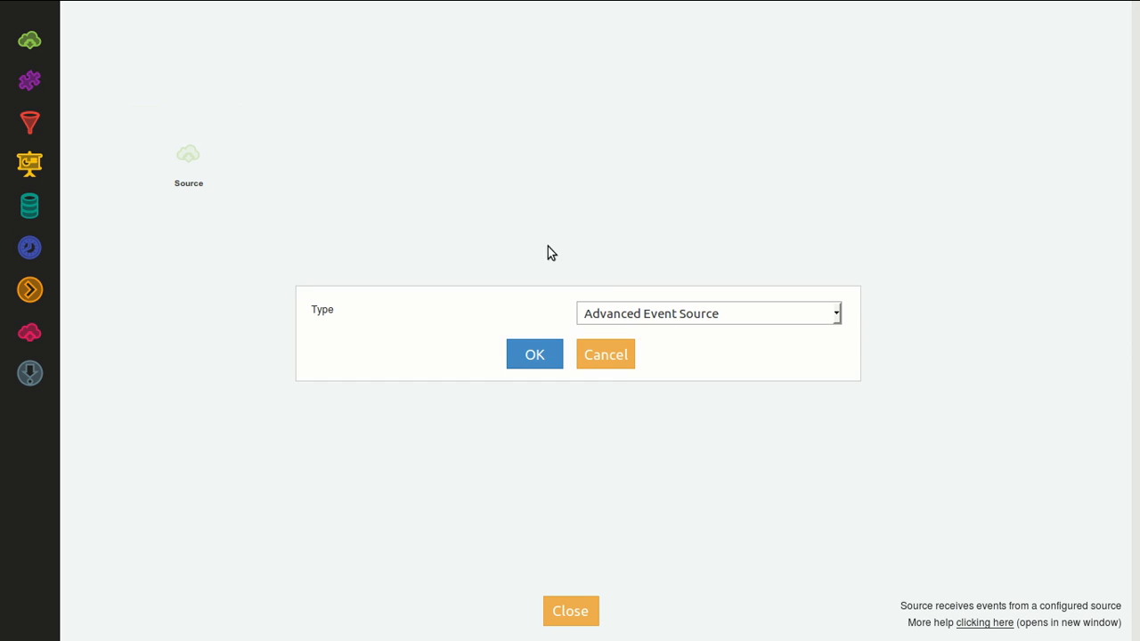
click(616, 316)
click(637, 398)
click(556, 367)
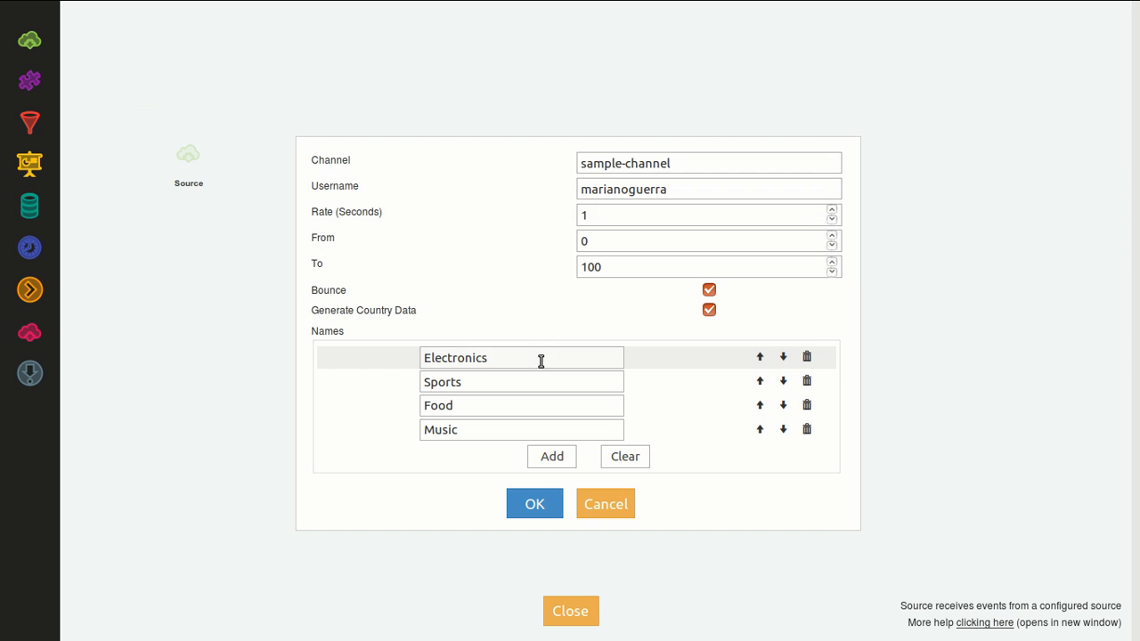
click(537, 504)
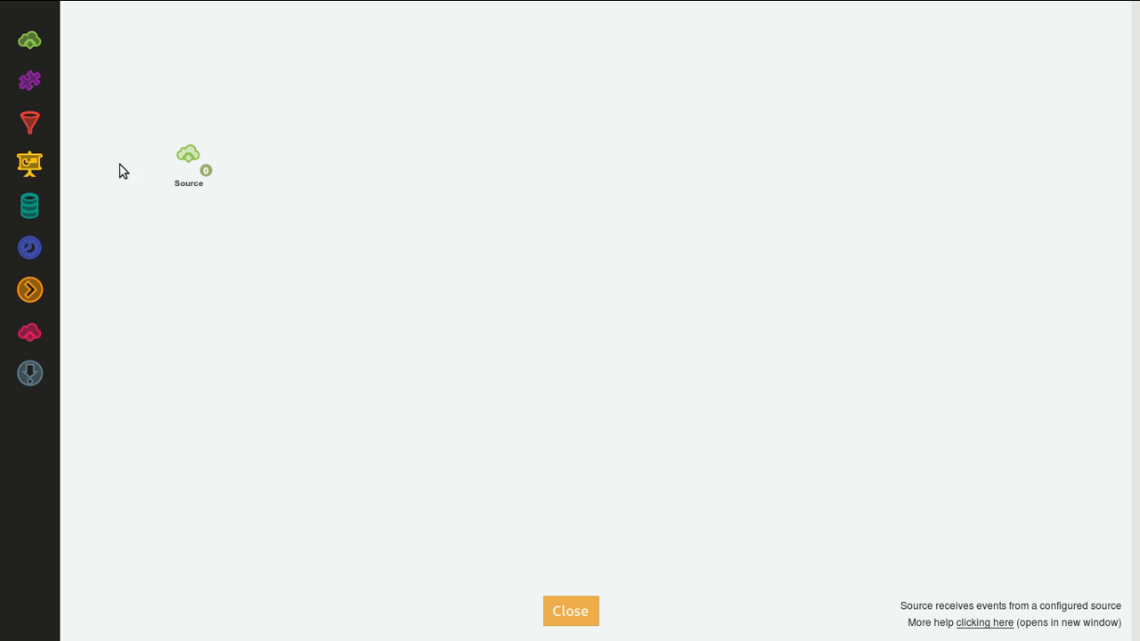
- Add an adapter and a data view node beside the source, connecting source to adapter and adapter to data view
drag(30, 81, 266, 160)
drag(31, 164, 347, 153)
mouse_move(187, 154)
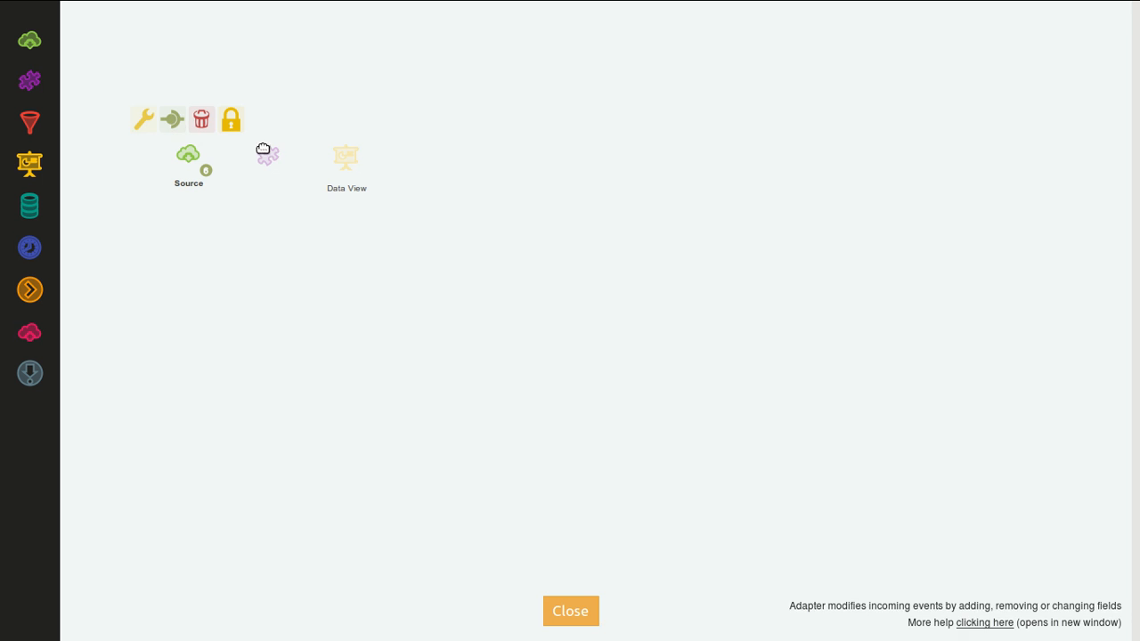
drag(172, 121, 344, 153)
mouse_move(266, 154)
- Configure the data view as a News Ticker with Show Date and Use Formatting enabled and a maximum of 100 items
click(317, 125)
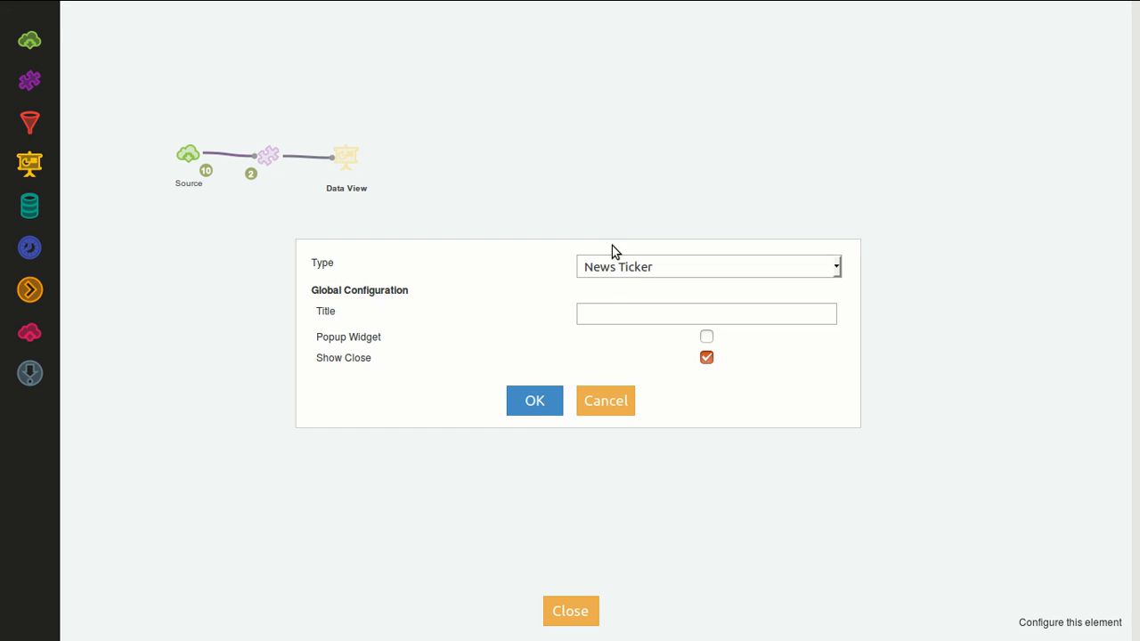
click(535, 396)
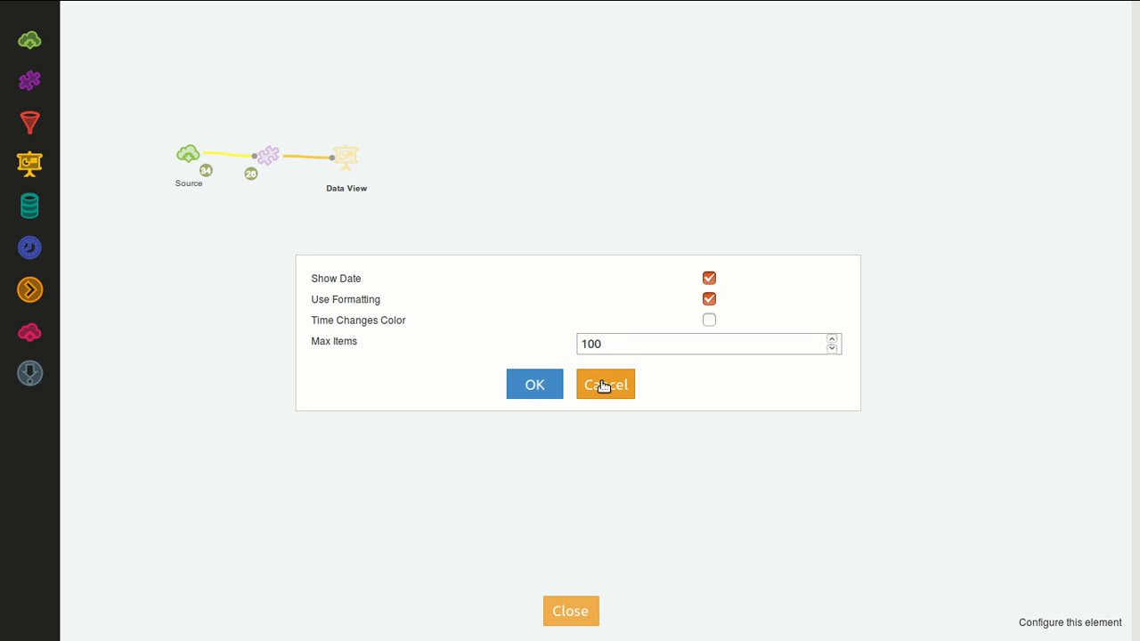
click(518, 386)
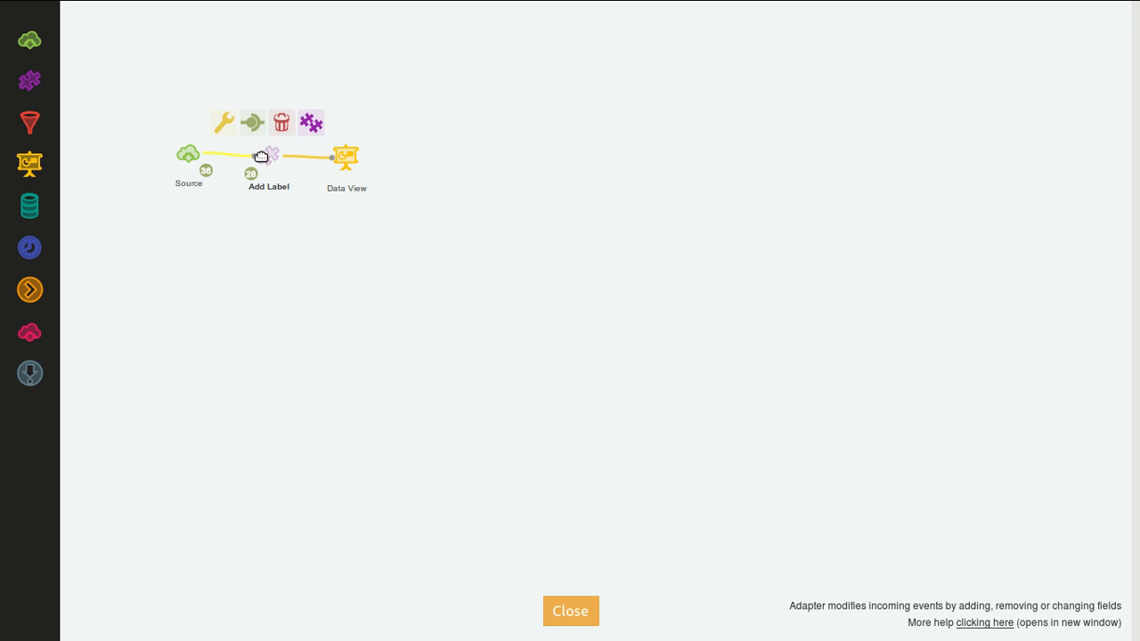
- Configure the adapter with the News Ticker's required val block, stacking the optional color and labelColor blocks beneath it
click(222, 122)
click(67, 319)
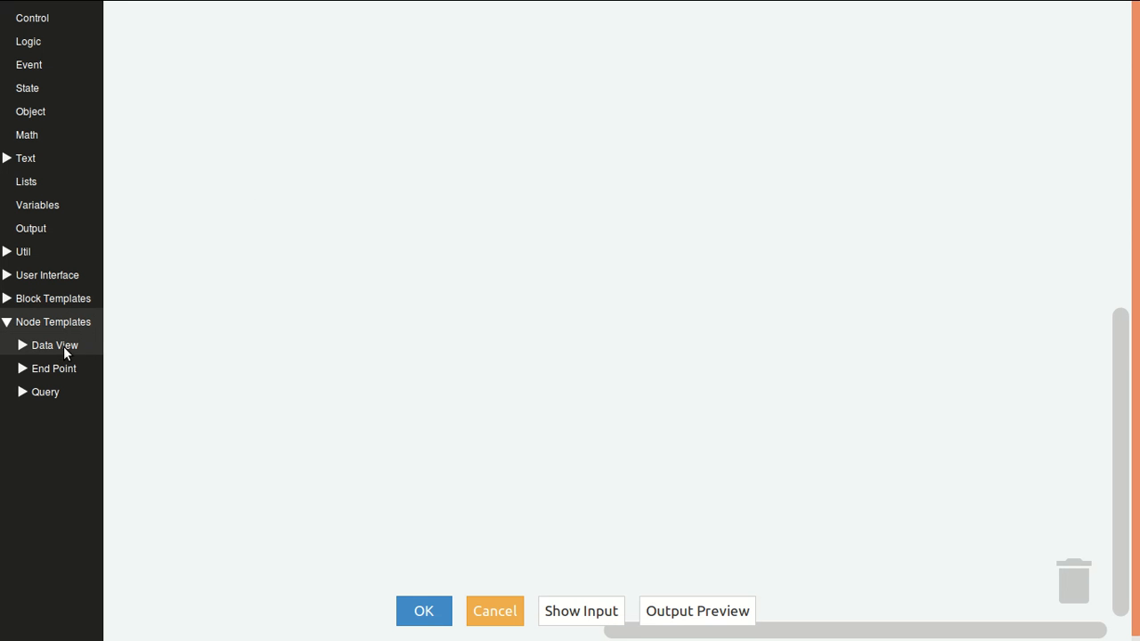
click(52, 367)
click(56, 345)
click(70, 369)
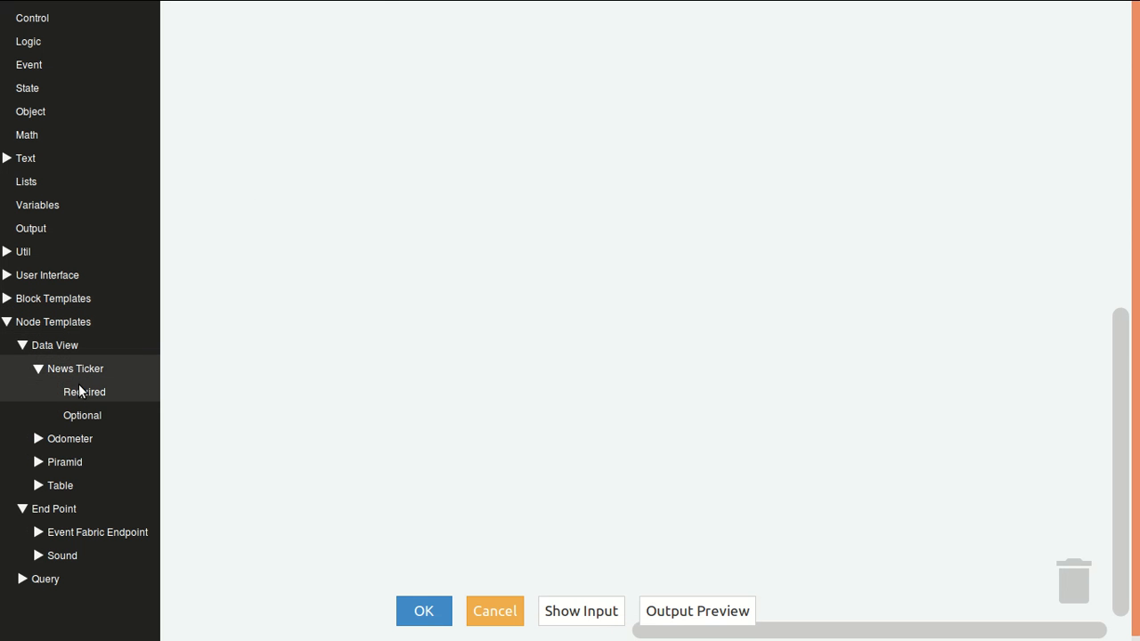
click(86, 391)
drag(191, 22, 203, 86)
click(76, 416)
click(105, 414)
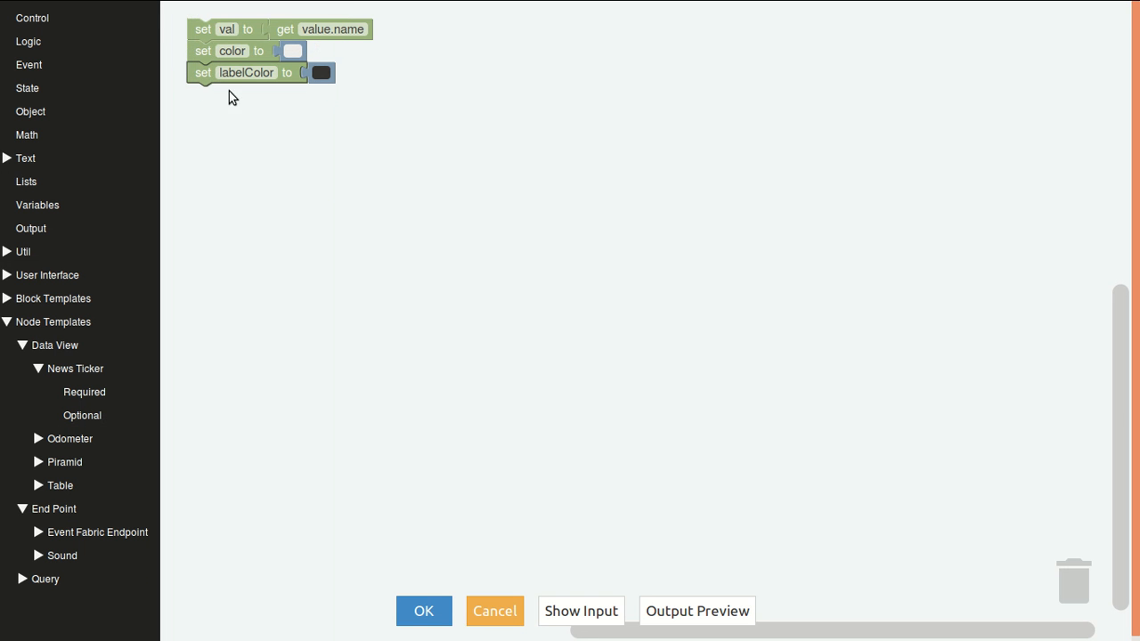
- Attach a "create text with" block to the set val block and expand its join to five items
click(83, 153)
drag(204, 56, 309, 52)
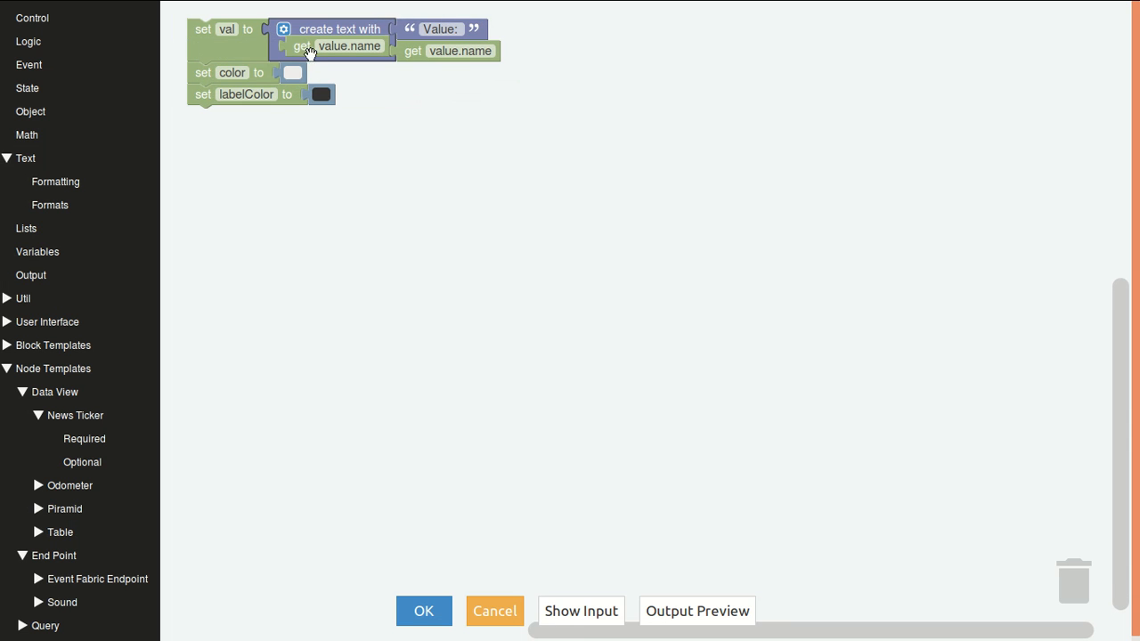
click(281, 31)
drag(280, 97, 356, 153)
drag(277, 116, 357, 192)
drag(278, 138, 357, 232)
- Move the "Value:" text block into the join's second slot and clear its text
drag(407, 28, 421, 43)
click(437, 50)
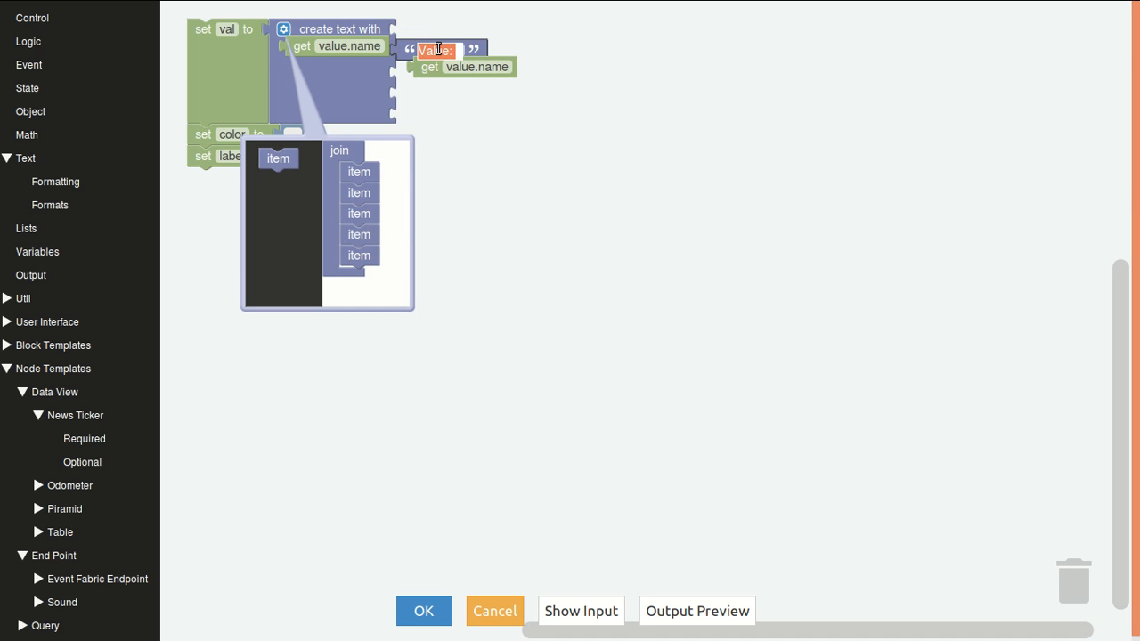
key(BackSpace)
click(424, 66)
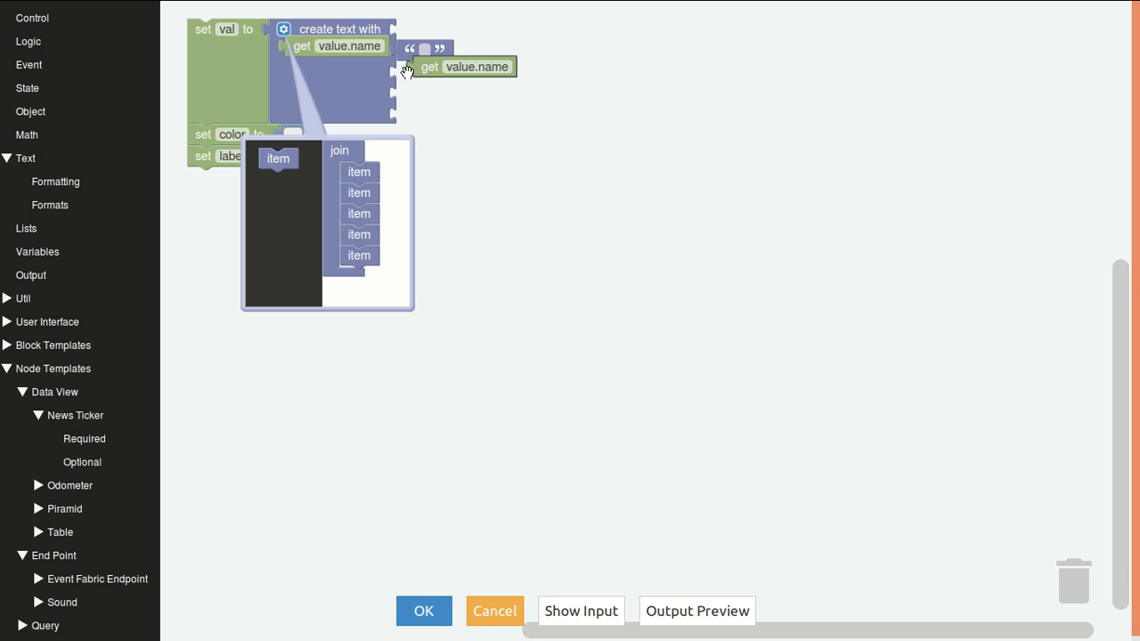
- Wrap get value.name in a bold block in the third slot and place a copied text block reading ": $" in the fourth
click(81, 182)
drag(196, 36, 417, 95)
click(413, 55)
key(ctrl+v)
click(429, 90)
text(: $)
- Duplicate the get value.name block into the join's fifth slot and set its variable to value.amount
click(459, 78)
drag(311, 48, 421, 114)
click(481, 112)
double_click(481, 117)
text(amount)
key(Return)
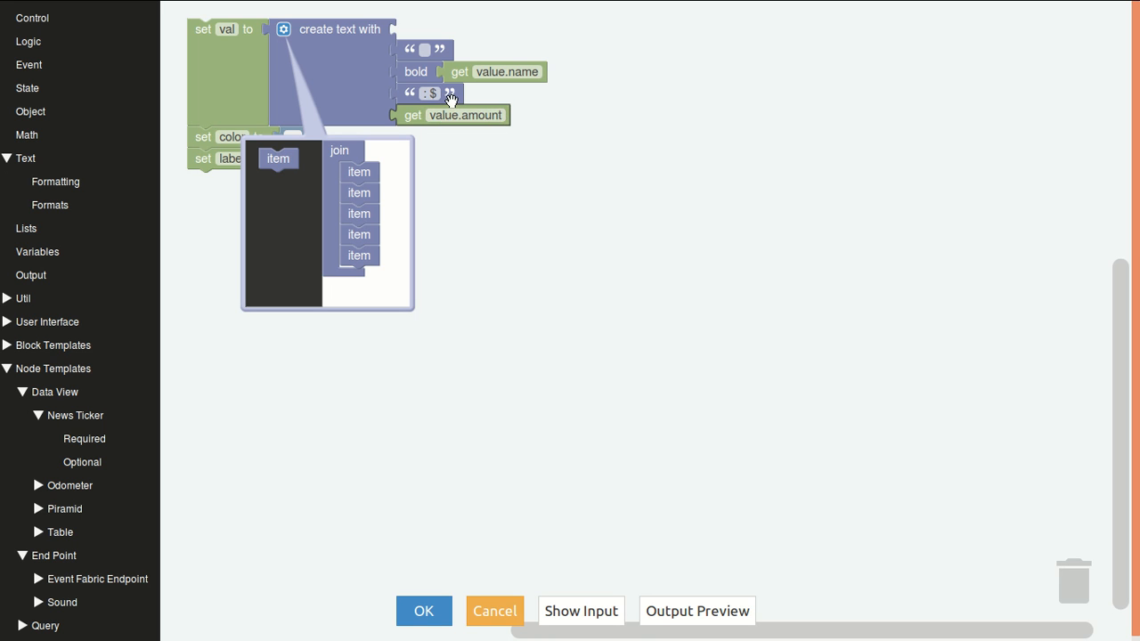
- Expand the join to seven items by inserting two at its start, and place a copied blank text block in the second slot
drag(278, 158, 360, 176)
drag(283, 181, 361, 198)
drag(408, 89, 411, 52)
click(423, 50)
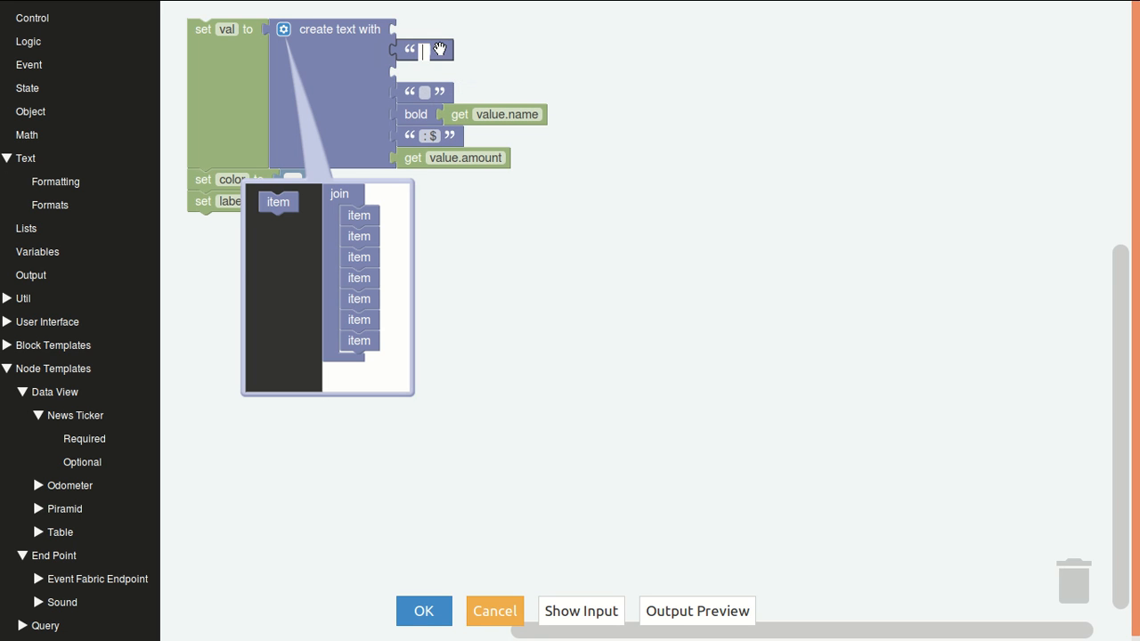
- Move the bold value.name block to the join's third slot and place a plain copy of get value.name in the fifth
click(458, 119)
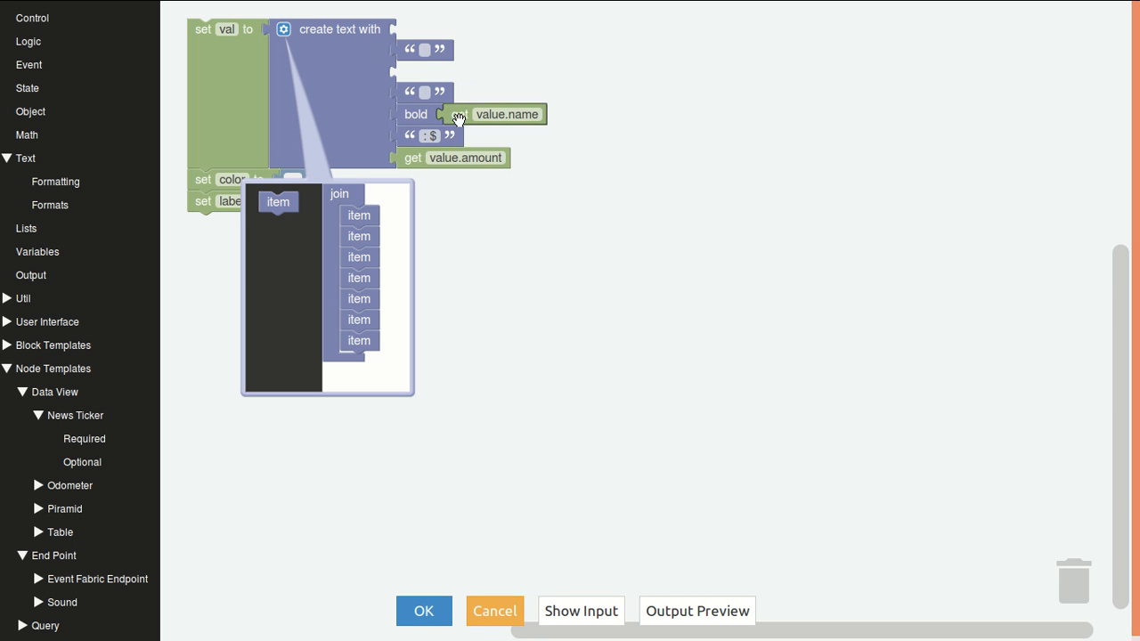
drag(424, 114, 422, 73)
click(450, 74)
key(ctrl+c)
key(ctrl+v)
drag(476, 105, 440, 111)
click(440, 114)
double_click(473, 114)
text(countryName)
key(BackSpace)
key(BackSpace)
key(BackSpace)
key(BackSpace)
key(BackSpace)
key(BackSpace)
key(BackSpace)
key(BackSpace)
key(BackSpace)
key(BackSpace)
key(BackSpace)
text(name)
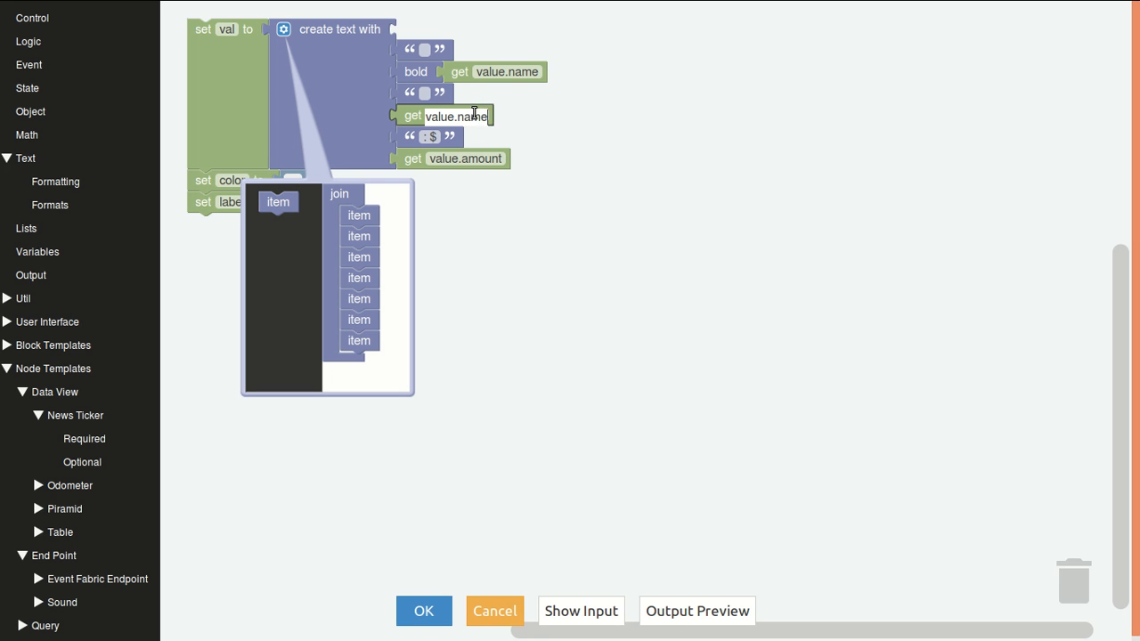
- Set the variable inside the bold block to value.contryName and close the join's item editor
click(521, 72)
double_click(528, 73)
text(countryName)
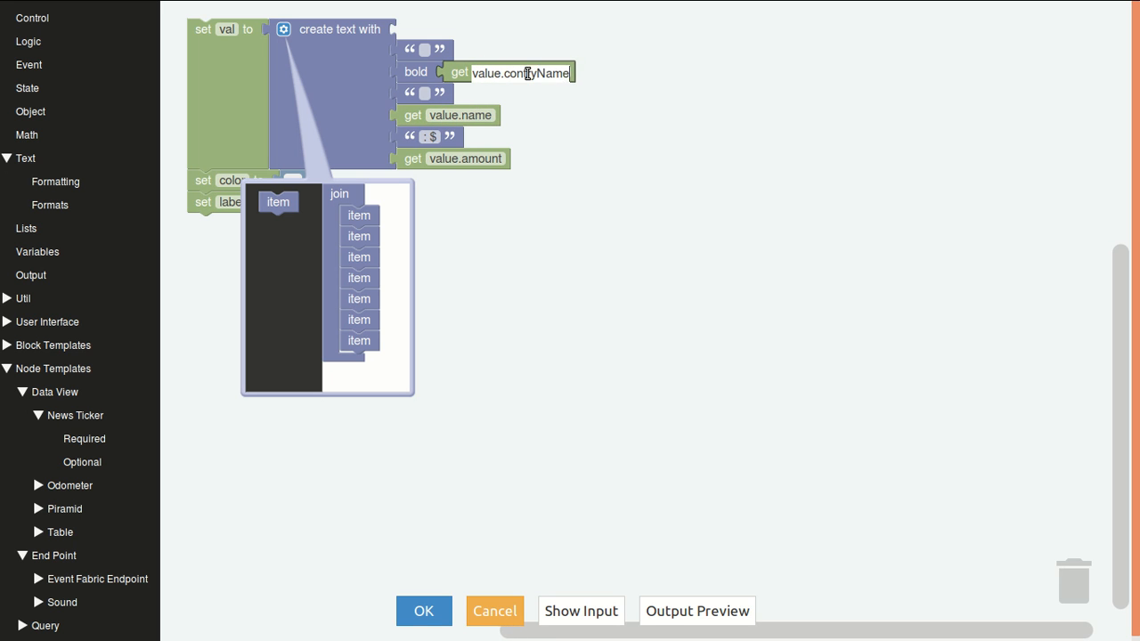
click(479, 101)
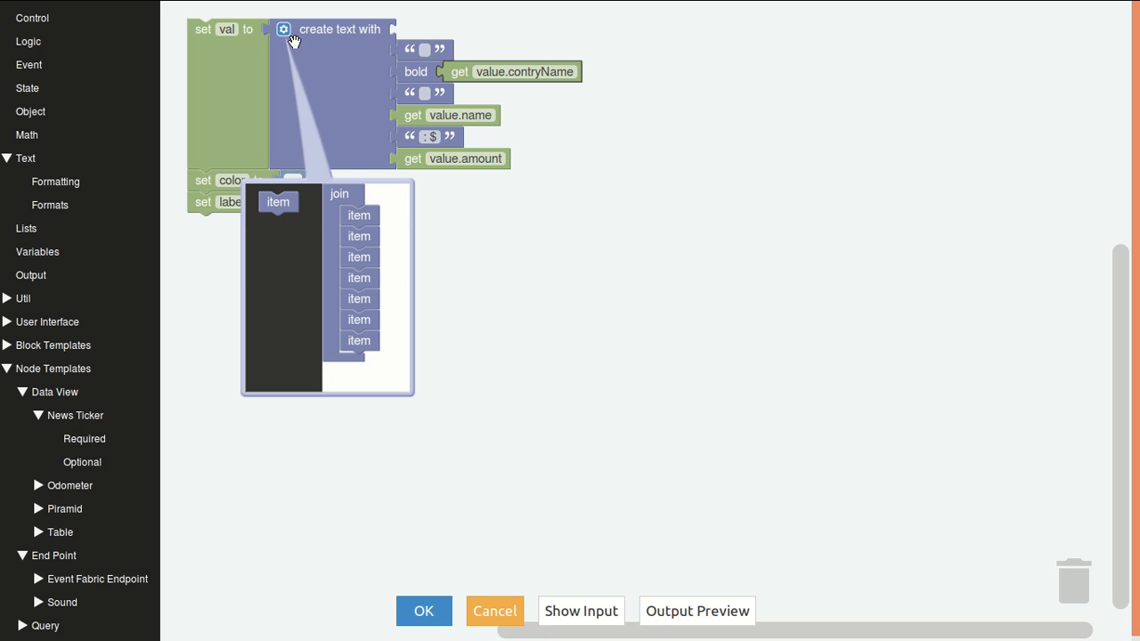
click(292, 37)
- Add an "image from" formatting block without its default URL block and with an empty "otherwise text"
click(77, 182)
drag(201, 281, 332, 240)
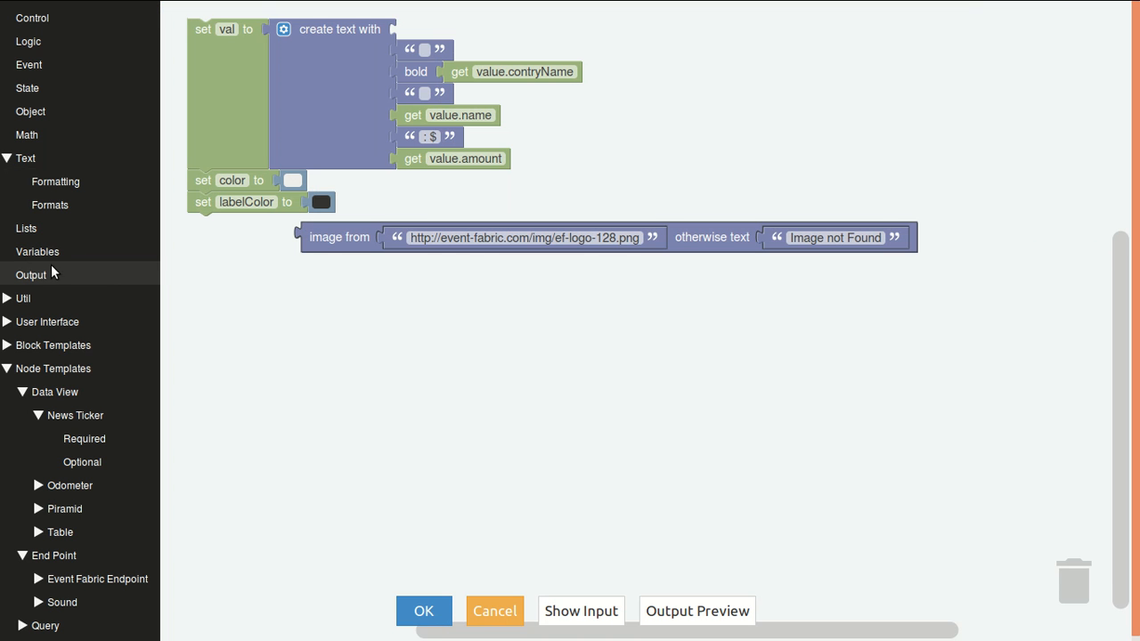
drag(394, 240, 389, 238)
click(553, 237)
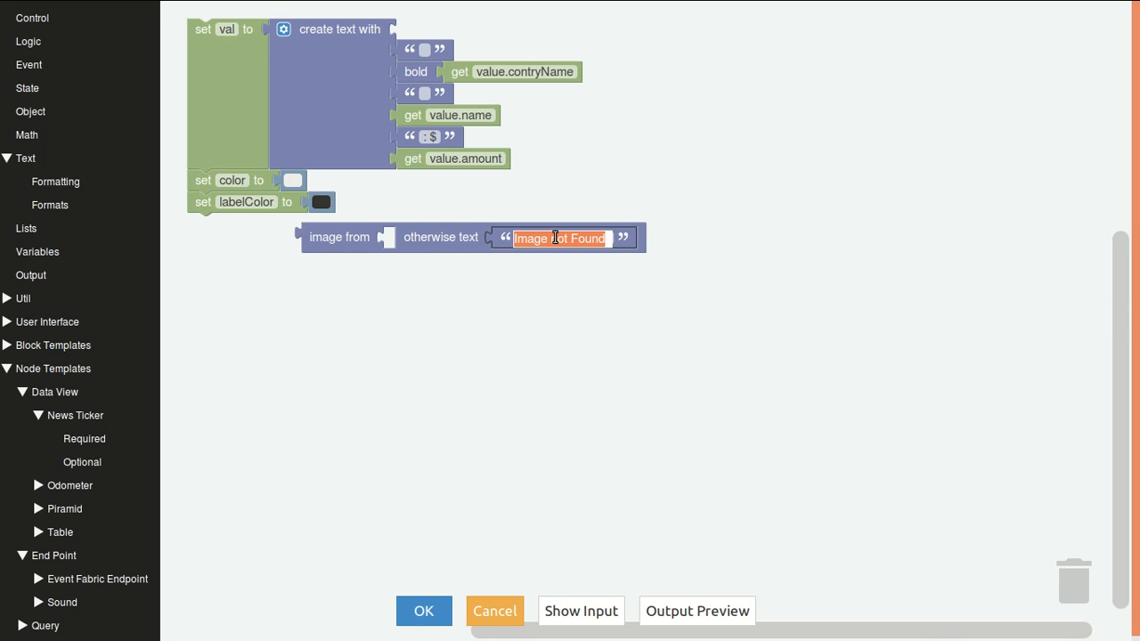
key(BackSpace)
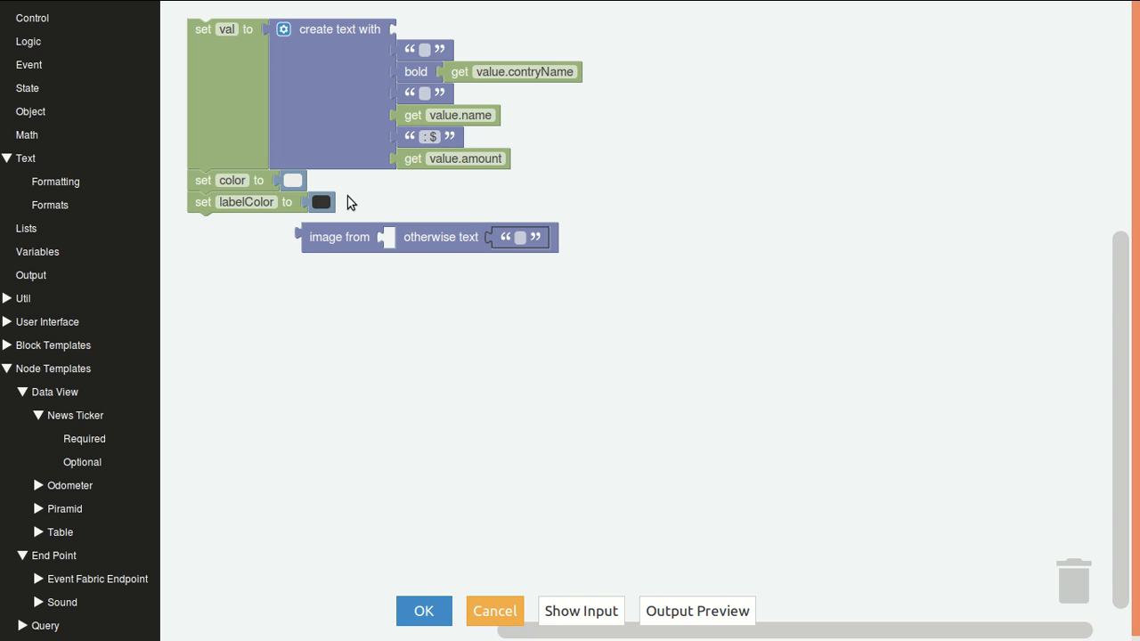
- Use a utility call block set to country_code_to_flag_url as the source of the image block
click(44, 305)
drag(224, 109, 366, 342)
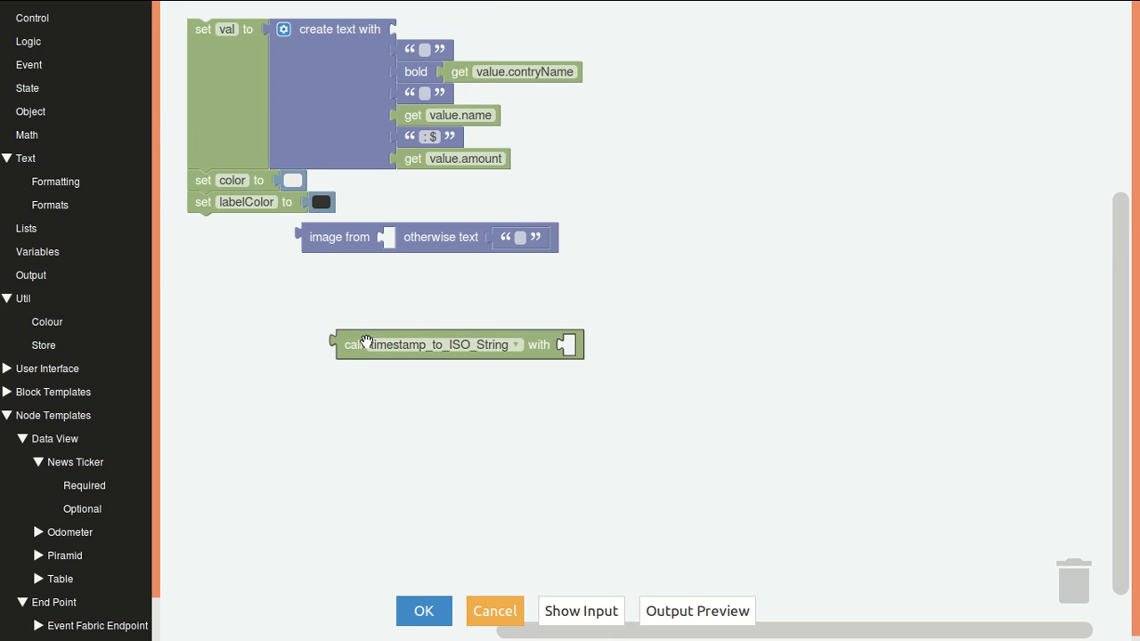
click(368, 345)
click(381, 589)
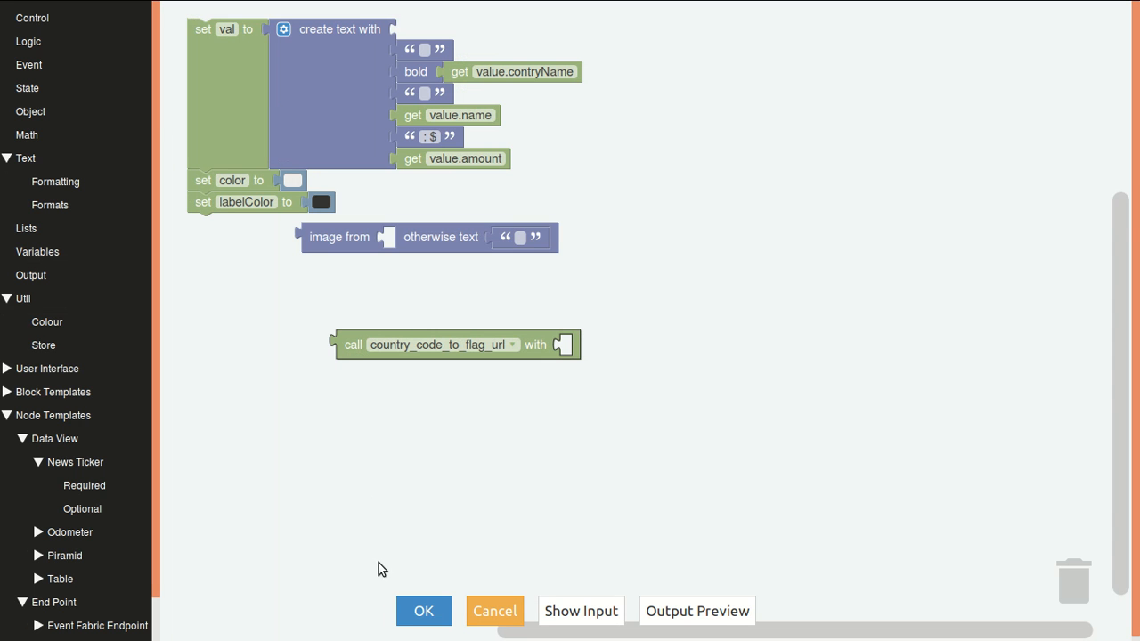
drag(352, 346, 403, 246)
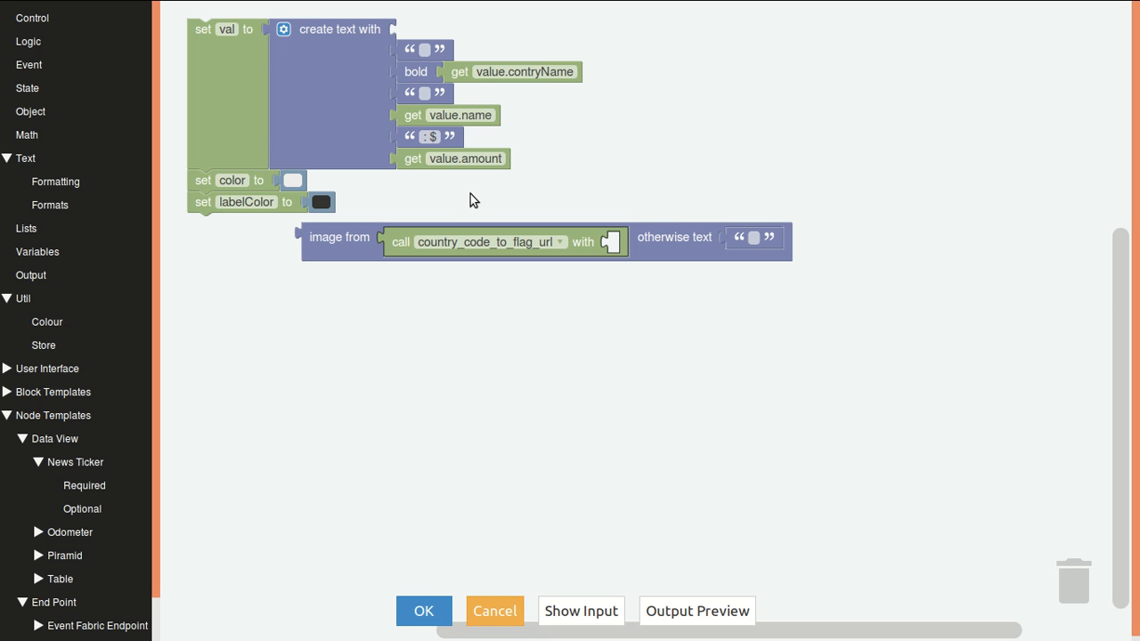
- Pass get value.countryCode to the flag URL call and attach the image block to the join's first slot
click(463, 72)
key(ctrl+c)
key(ctrl+v)
drag(489, 108, 634, 242)
double_click(729, 242)
text(countryCode)
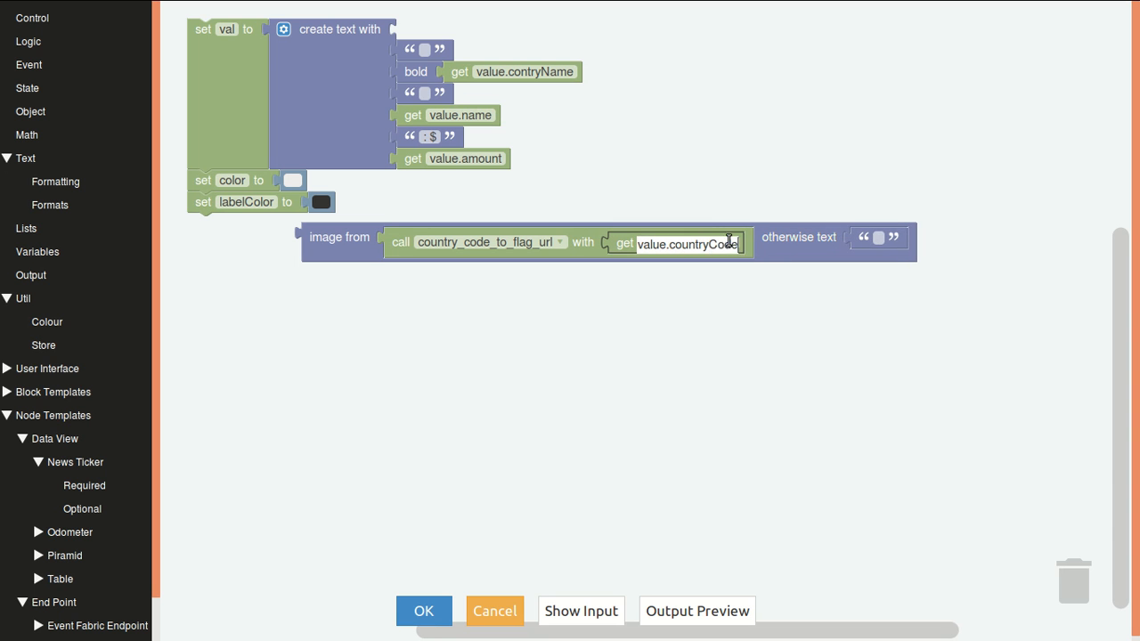
key(Return)
drag(347, 233, 439, 47)
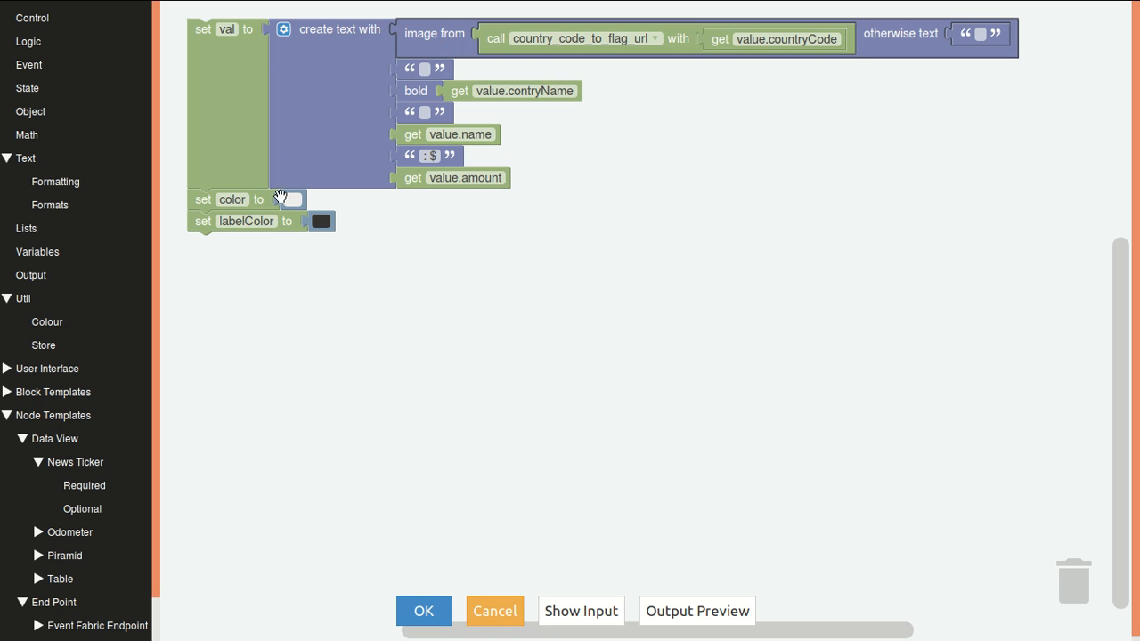
- Insert an if block beneath set val and give it a comparison condition using the < operator
click(27, 42)
drag(174, 54, 189, 222)
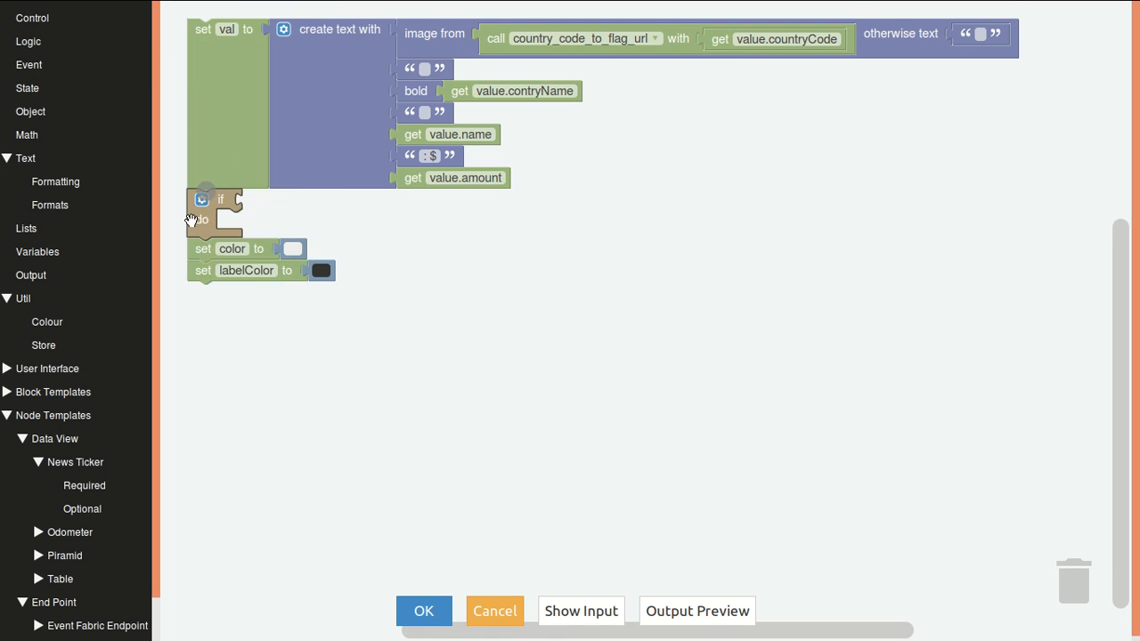
click(44, 42)
drag(204, 92, 281, 205)
click(289, 204)
click(282, 257)
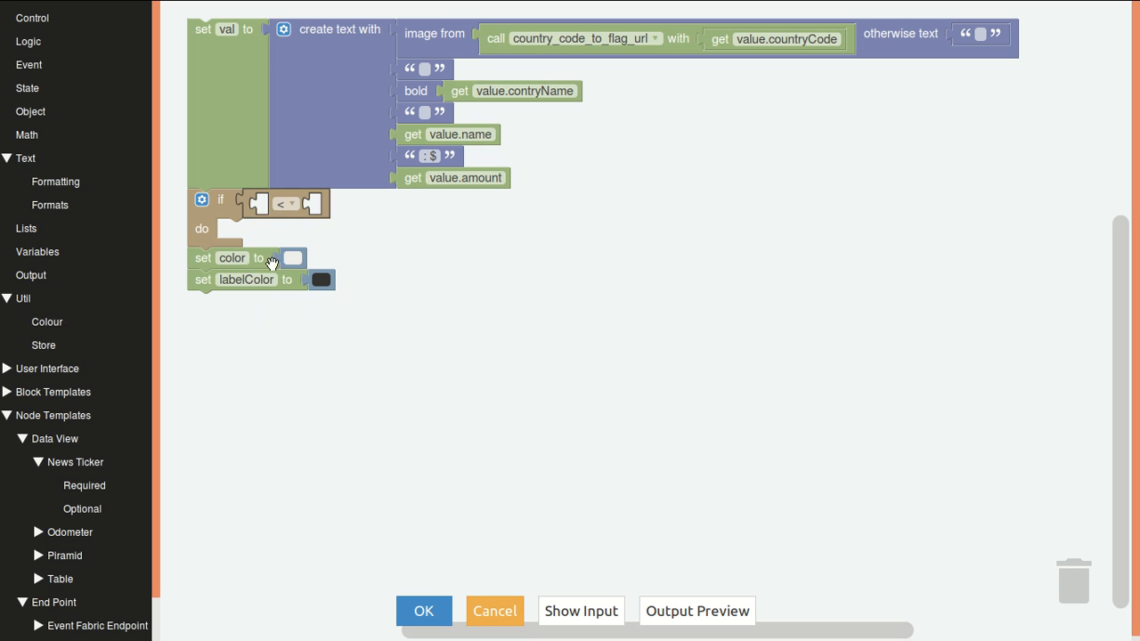
- Complete the if condition as value.amount < 30, using a copied variable block and a number block
click(412, 178)
key(ctrl+c)
key(ctrl+v)
drag(419, 211, 266, 208)
click(36, 136)
drag(178, 32, 426, 208)
click(425, 207)
text(30)
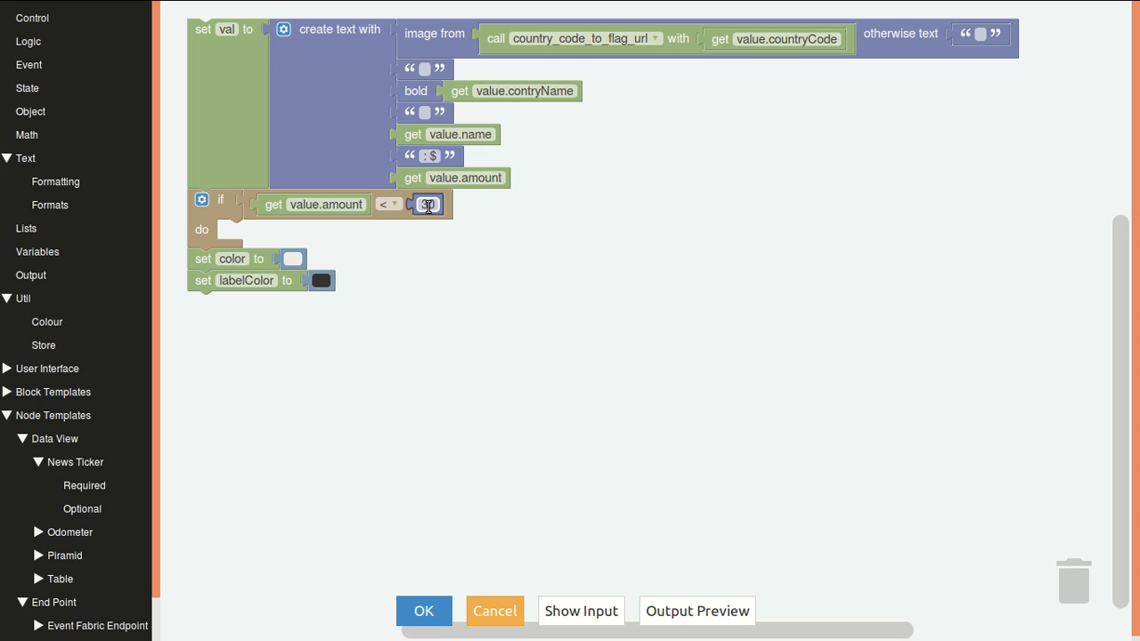
- Detach set labelColor, move set color into the if branch, and give it the muted red colour
click(209, 290)
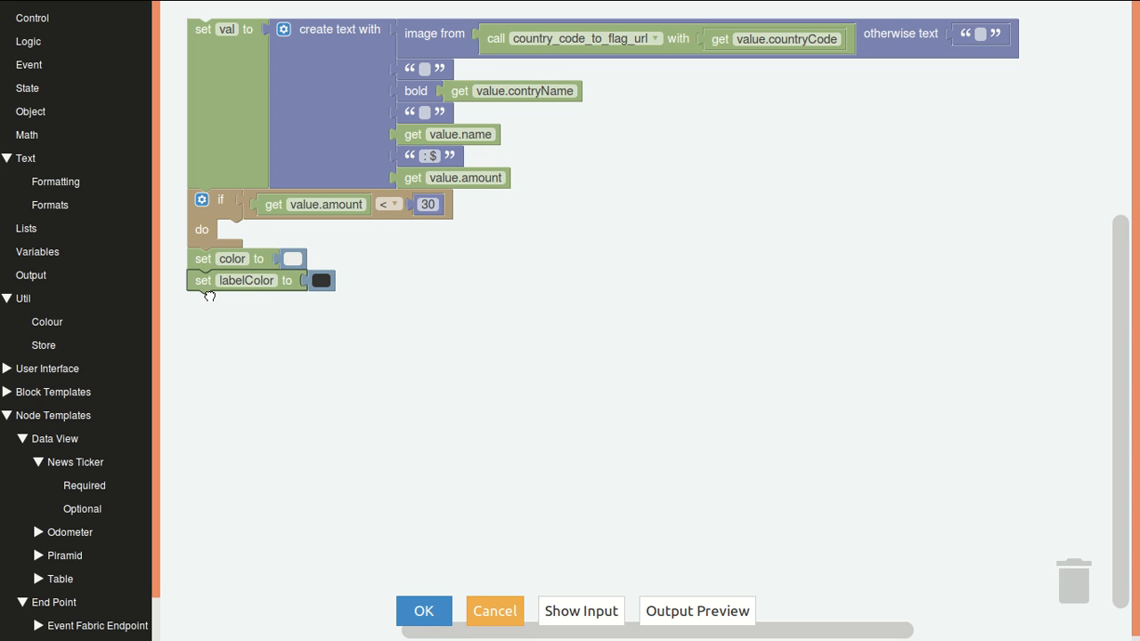
drag(208, 294, 210, 317)
drag(307, 260, 341, 232)
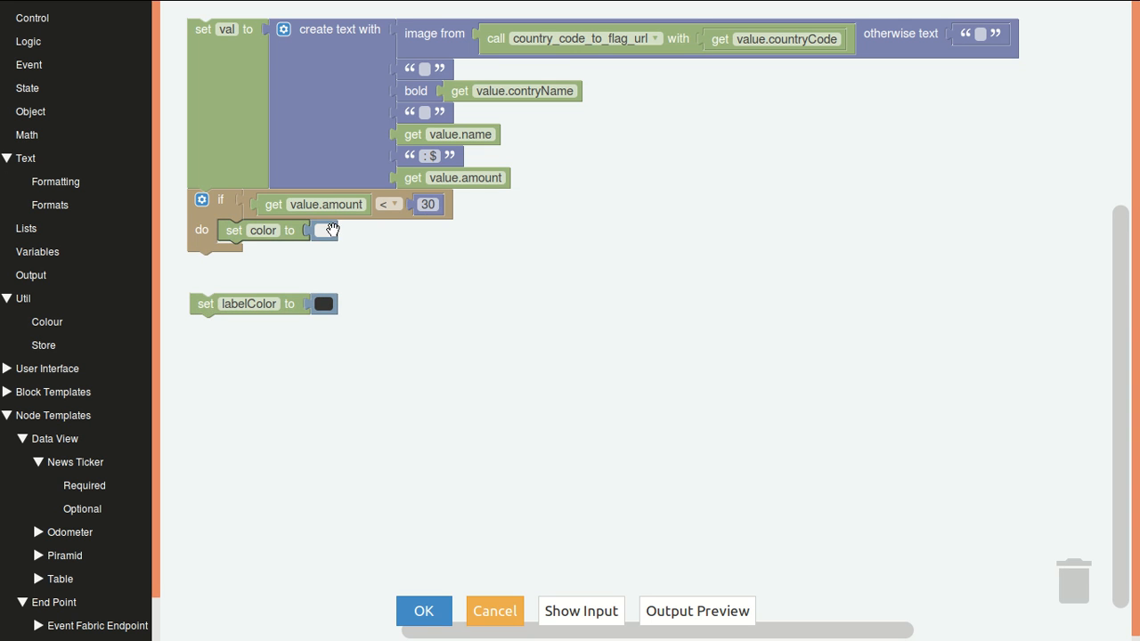
click(337, 228)
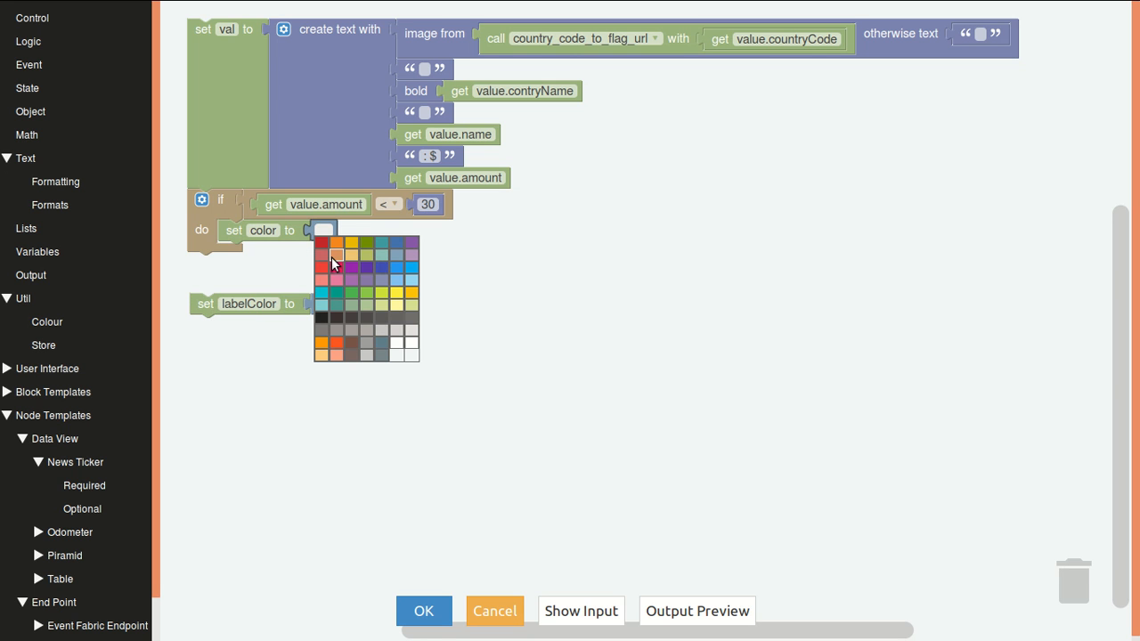
click(323, 256)
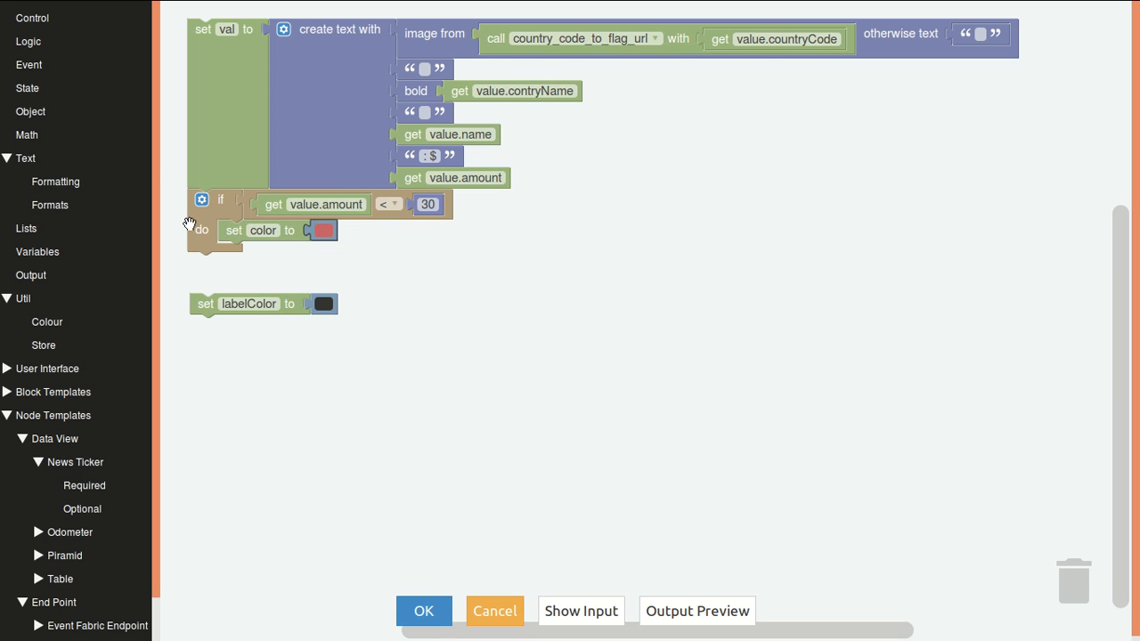
- Extend the if block with an else if branch and an else branch
click(200, 203)
drag(205, 96, 276, 111)
drag(200, 140, 272, 131)
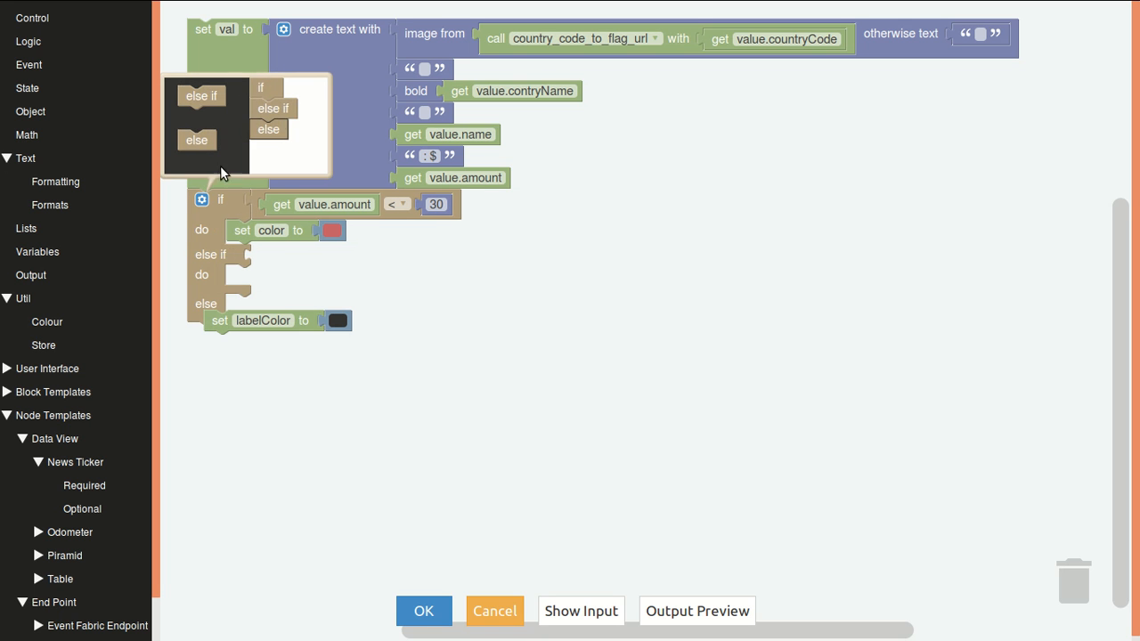
click(202, 201)
- Copy the value.amount comparison into the else if condition and set its threshold to 60
click(253, 201)
key(ctrl+c)
key(ctrl+v)
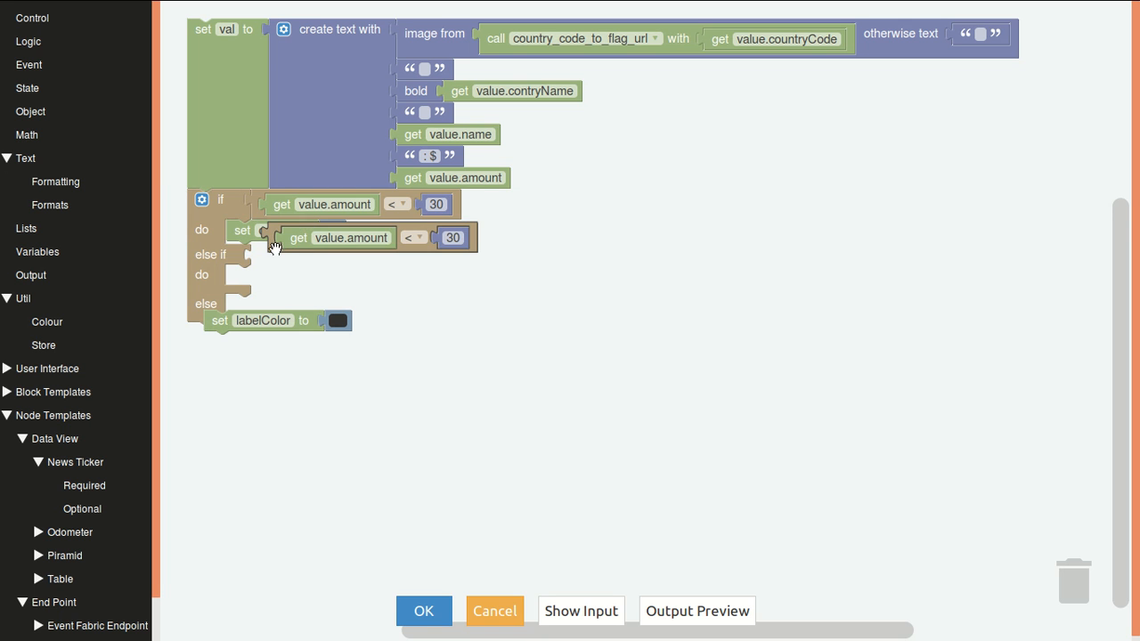
drag(276, 239, 303, 259)
click(430, 259)
text(60)
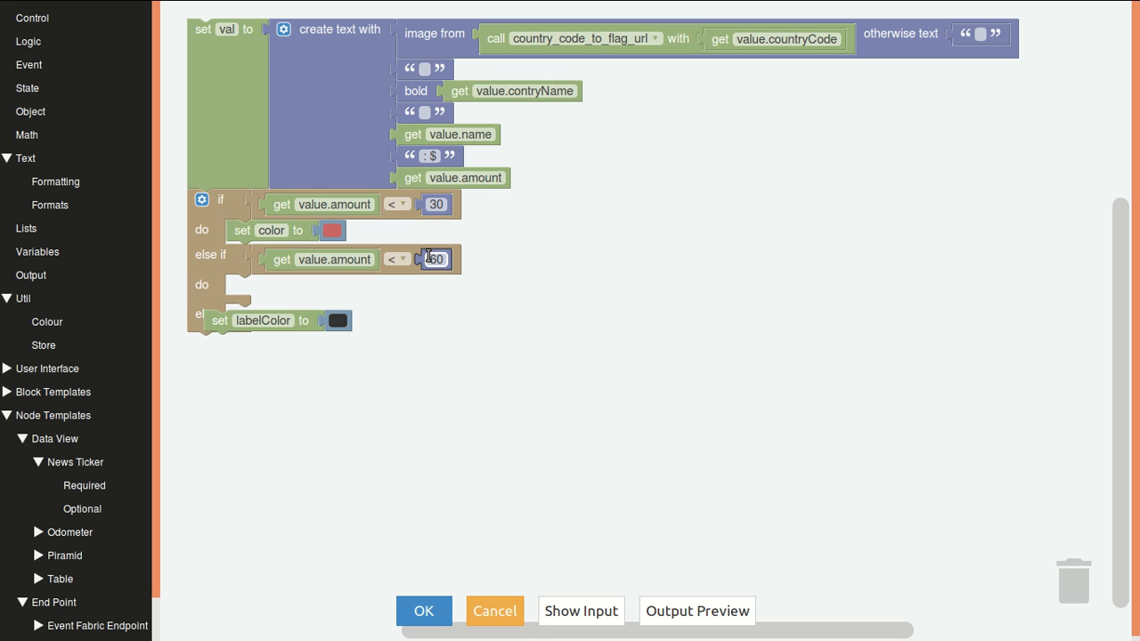
- Copy the set color block into the else if branch and give it the muted orange colour
click(229, 233)
key(ctrl+c)
key(ctrl+v)
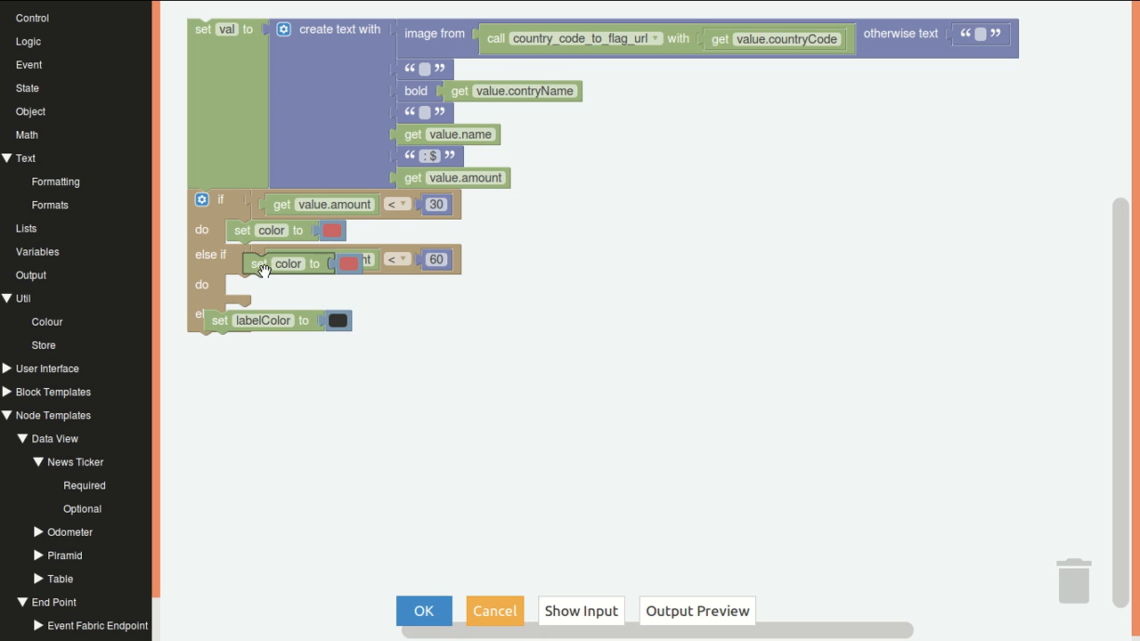
drag(258, 271, 249, 289)
click(331, 285)
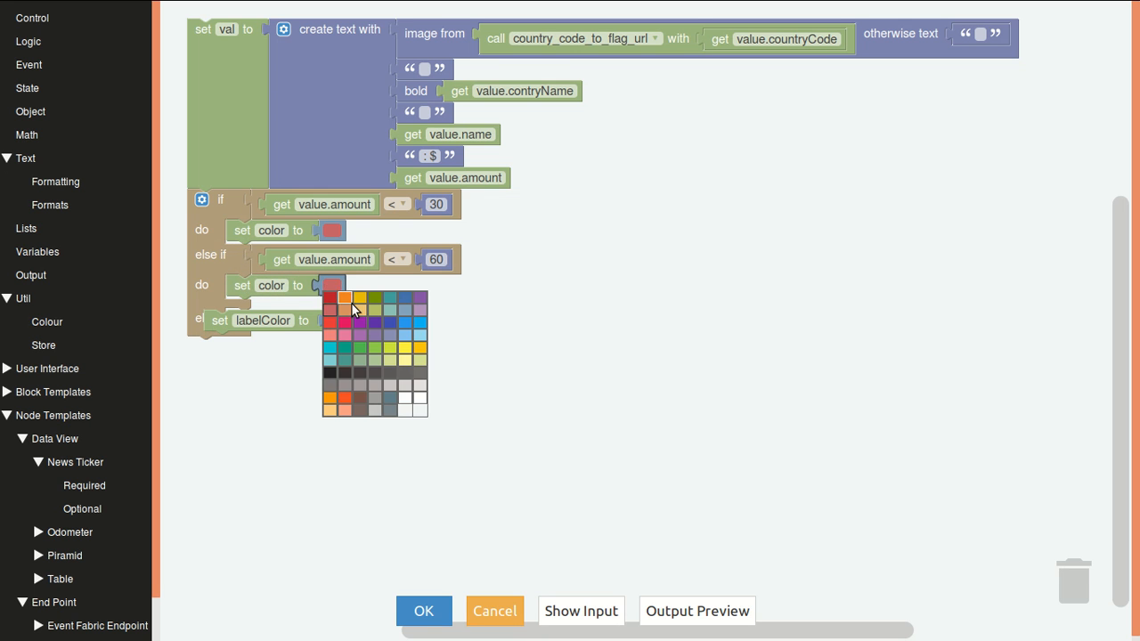
click(345, 310)
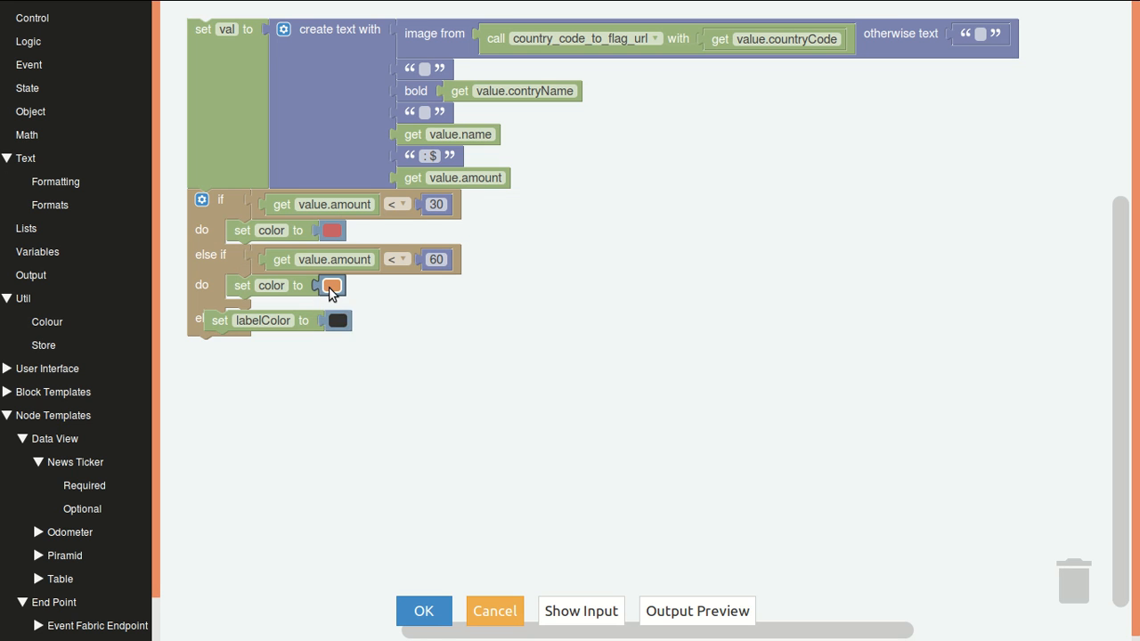
click(331, 285)
click(343, 312)
- Move set labelColor into the else branch and add a copy of set color above it in the muted yellow-green colour
drag(220, 320, 250, 326)
click(238, 290)
key(ctrl+c)
key(ctrl+v)
click(331, 318)
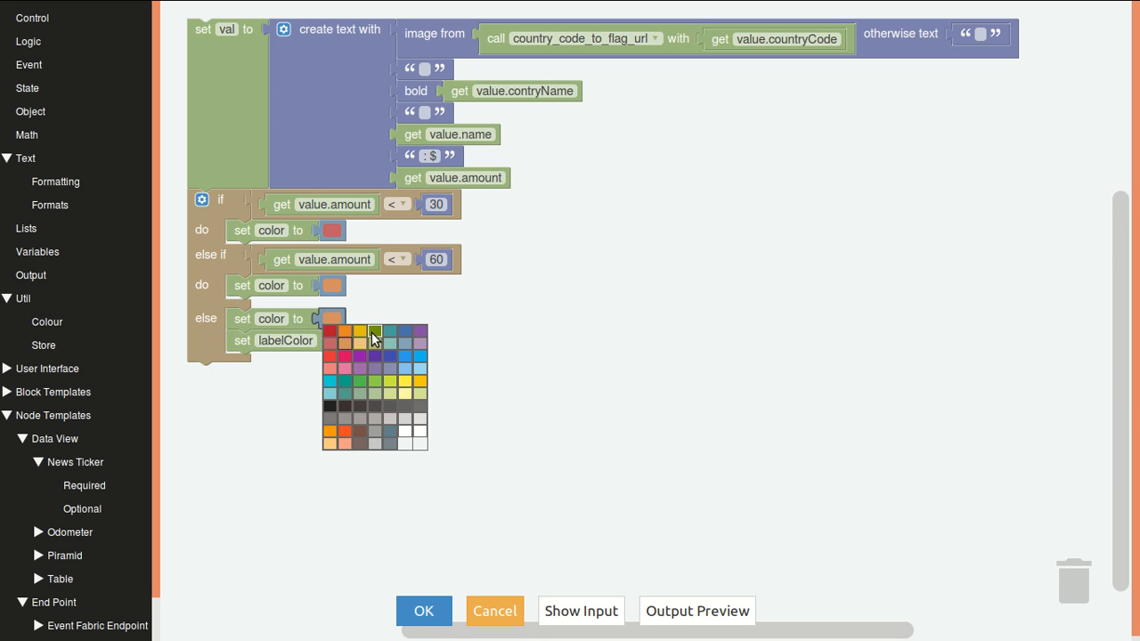
click(374, 333)
- Copy set labelColor beneath set color in the if branch and set its colour to white
click(240, 345)
key(ctrl+c)
key(ctrl+v)
drag(264, 371, 256, 255)
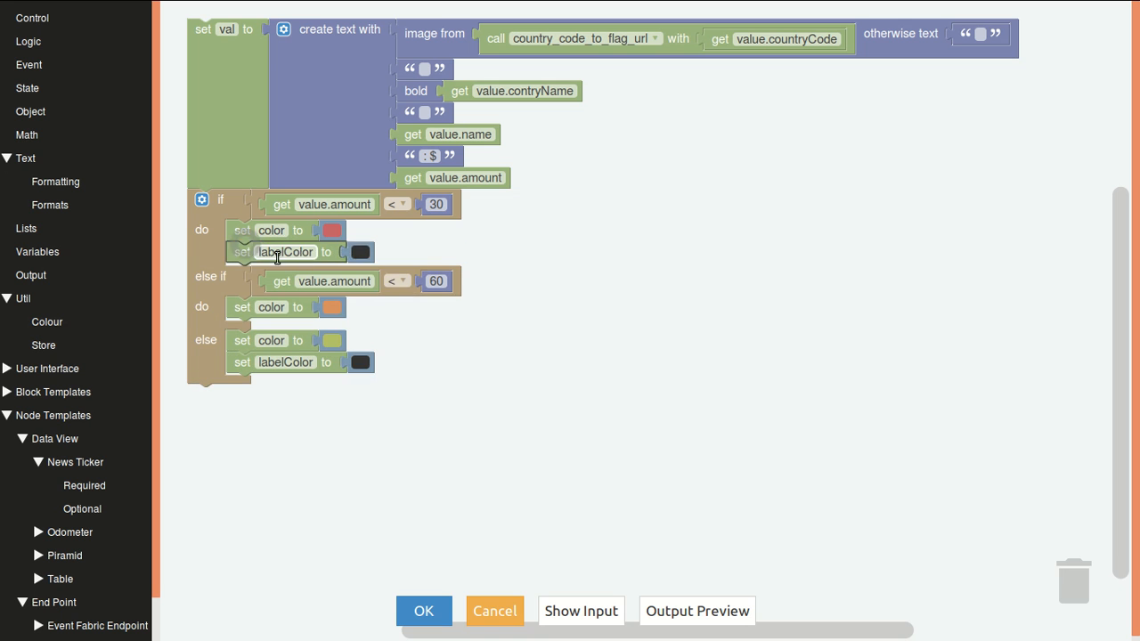
click(360, 252)
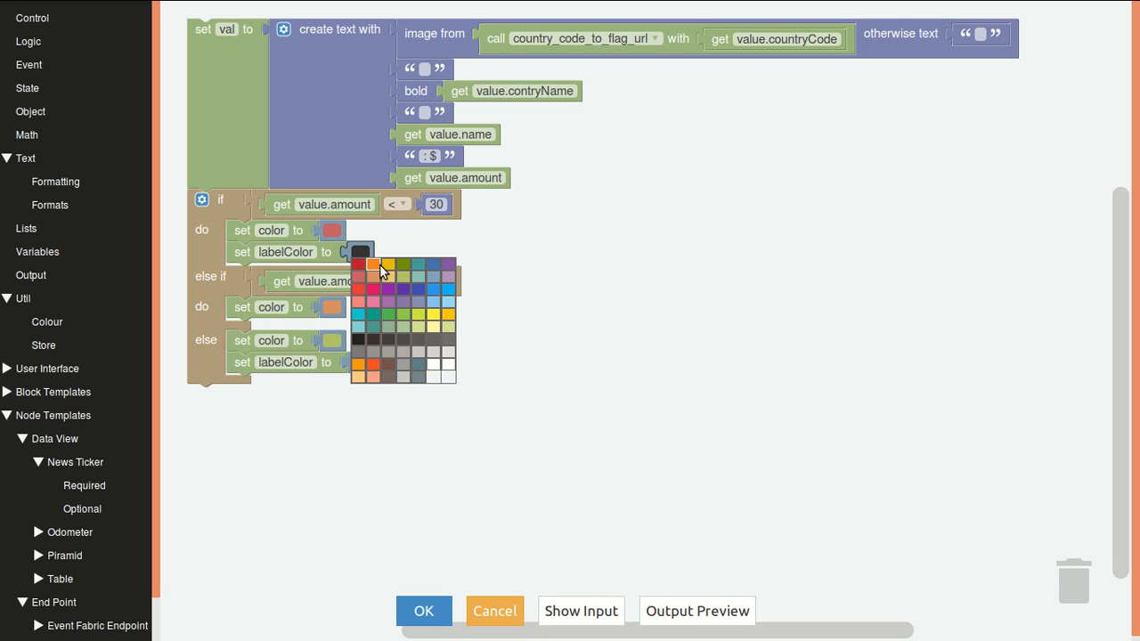
click(448, 364)
- Copy the dark set labelColor block beneath set color in the else if branch and accept the adapter configuration
click(239, 365)
key(ctrl+c)
key(ctrl+v)
drag(252, 397, 254, 330)
click(424, 611)
- Move the News Ticker towards the middle of the running dashboard and open the dashboard menu
click(566, 613)
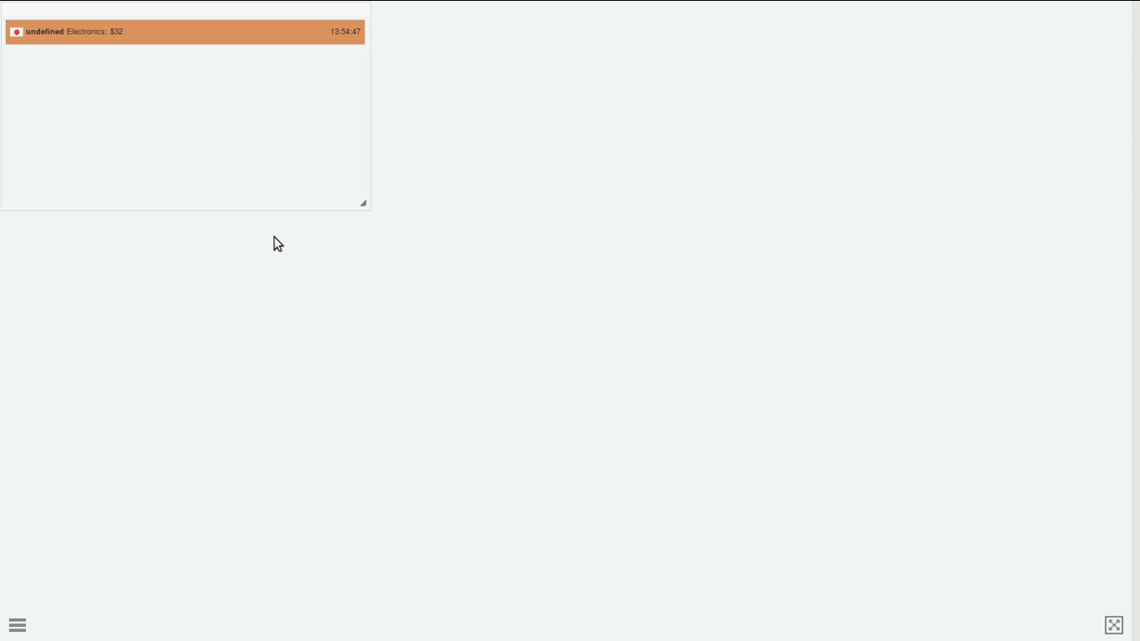
drag(244, 10, 484, 152)
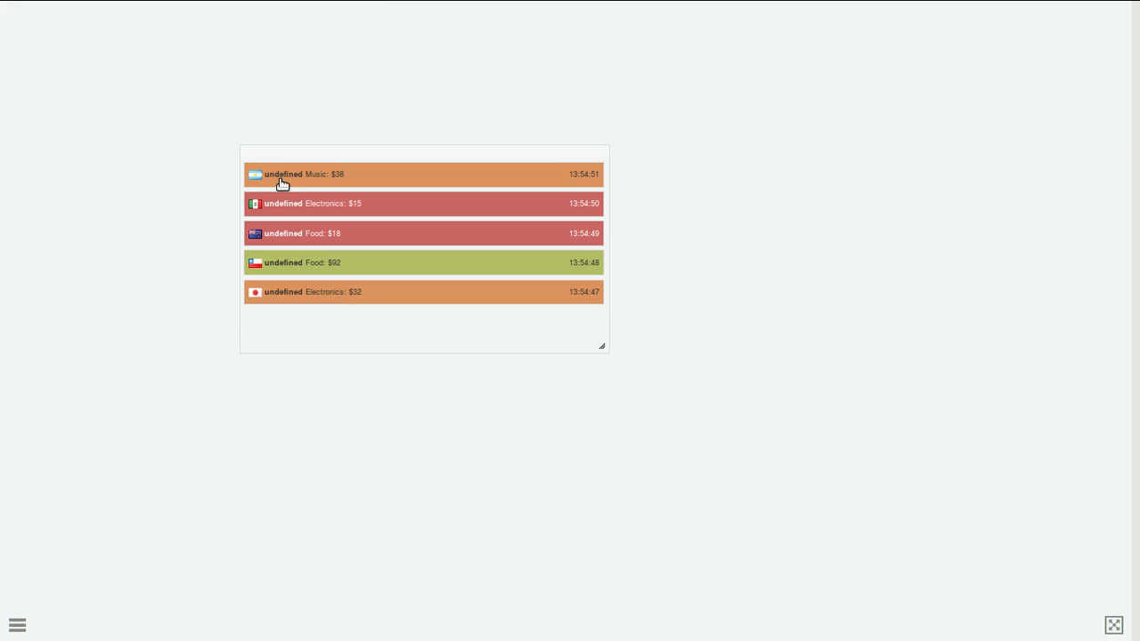
click(17, 624)
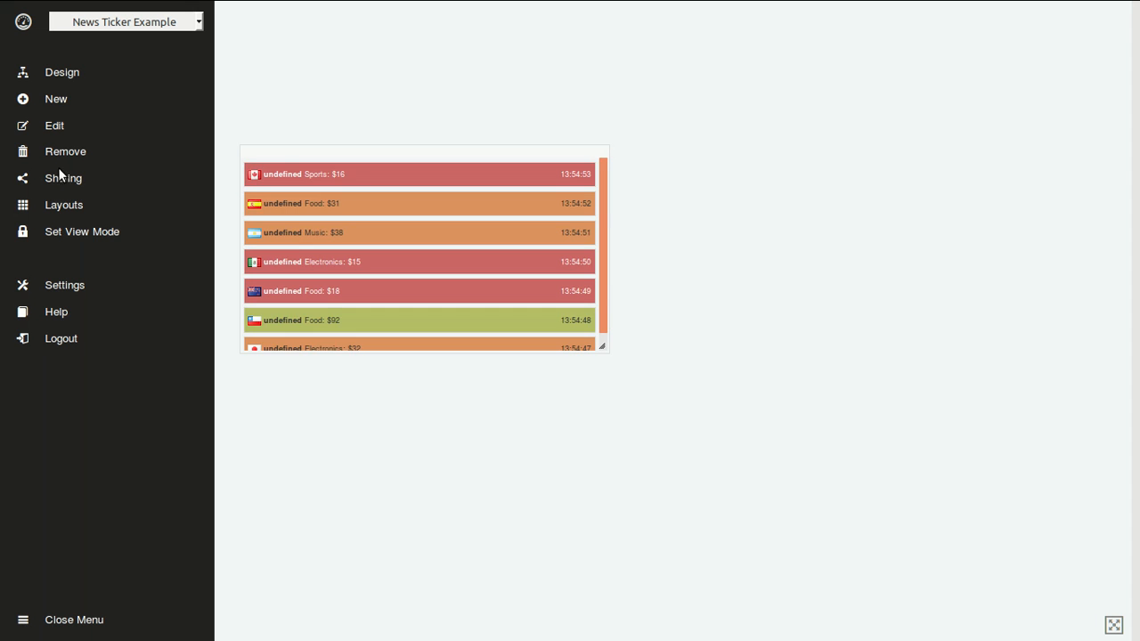
- Correct the bold country field in the Add Label adapter's text block to value.countryName
click(59, 73)
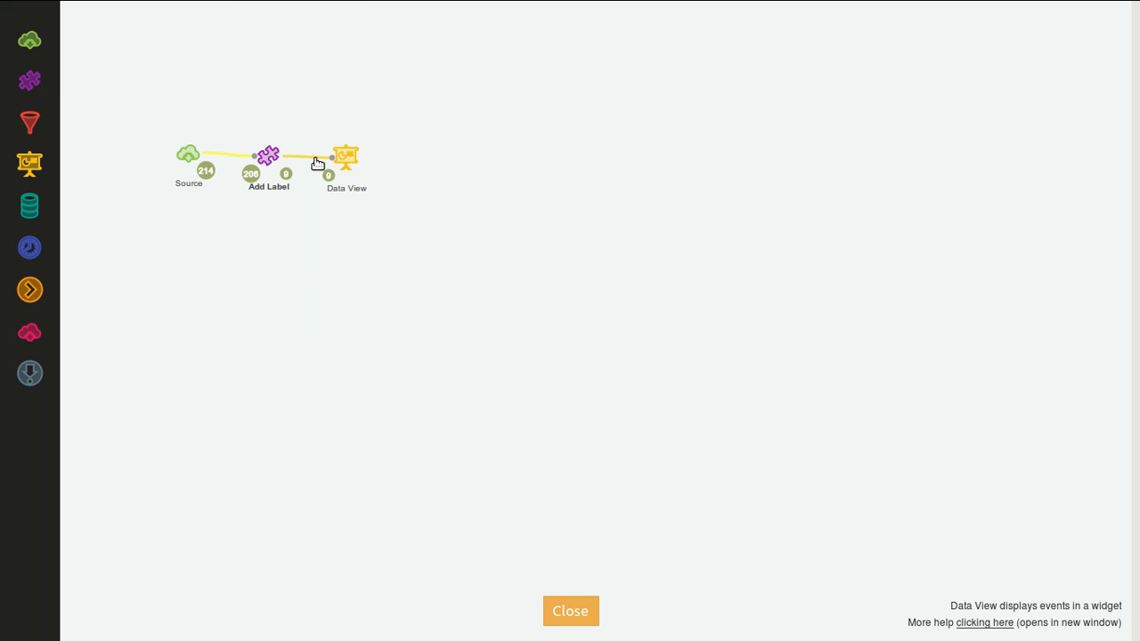
click(269, 155)
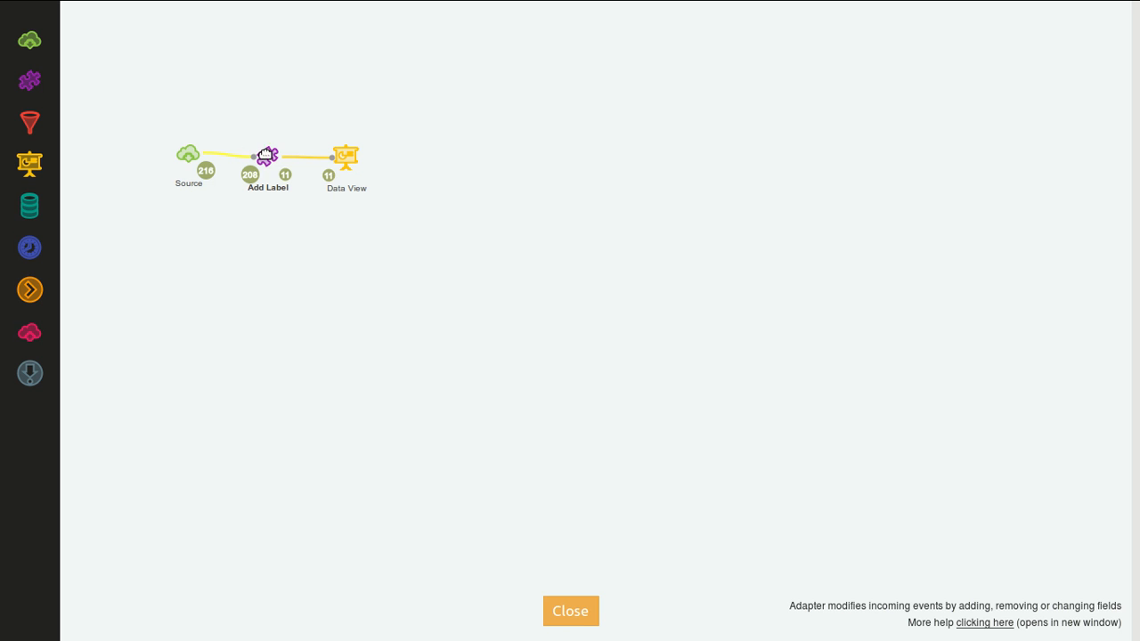
click(224, 125)
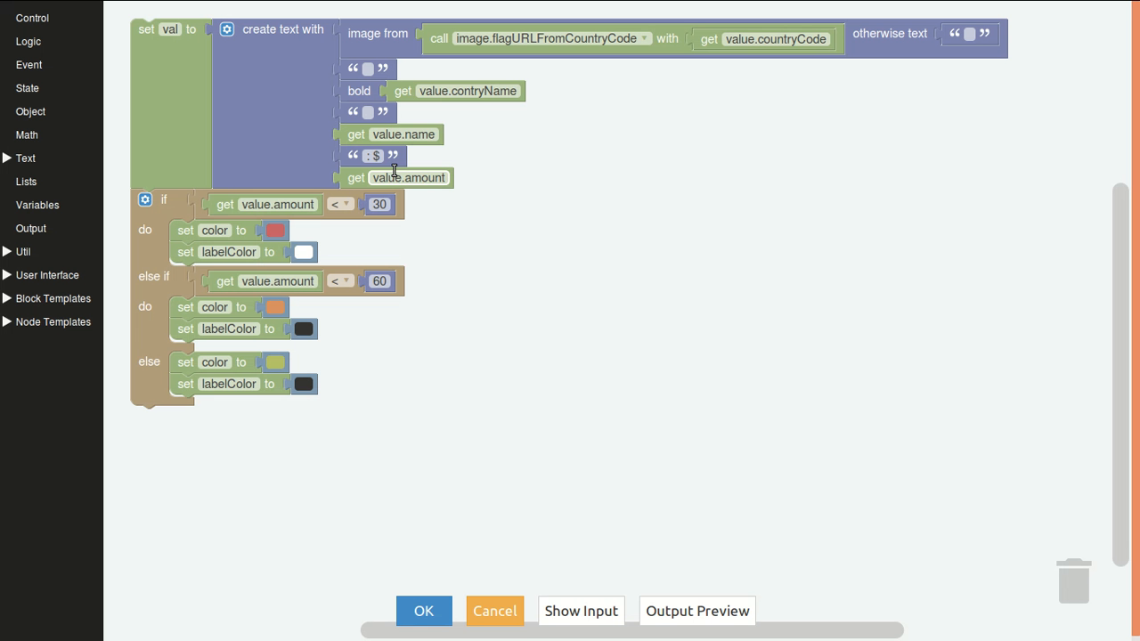
click(464, 92)
text(u)
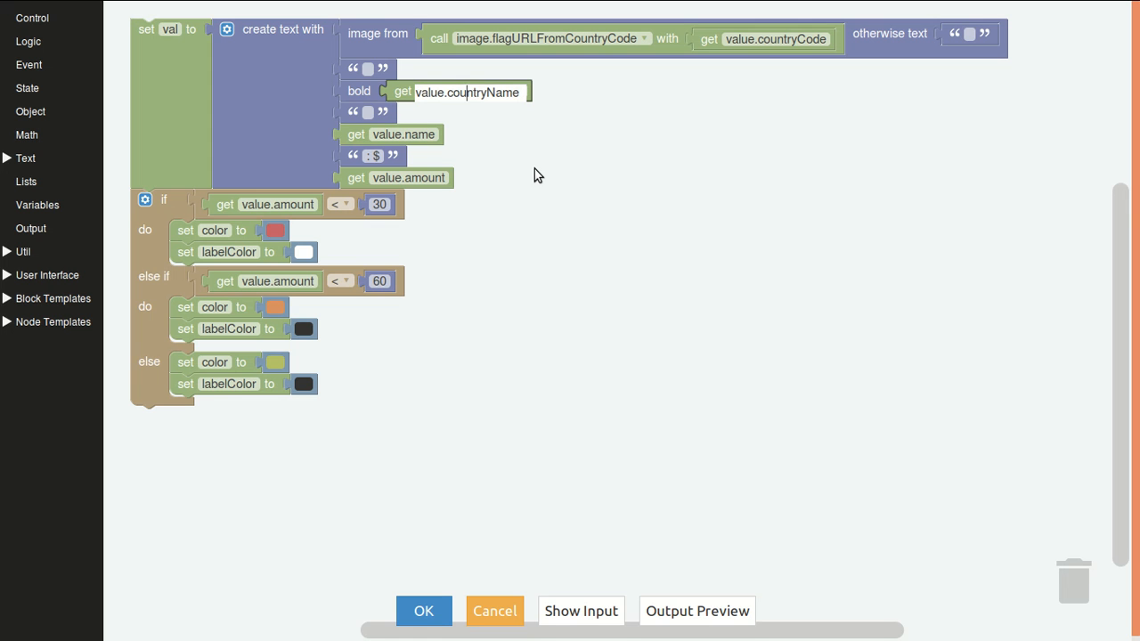
click(534, 170)
- Preview the adapter's output, then accept its configuration and return to the running dashboard
click(655, 614)
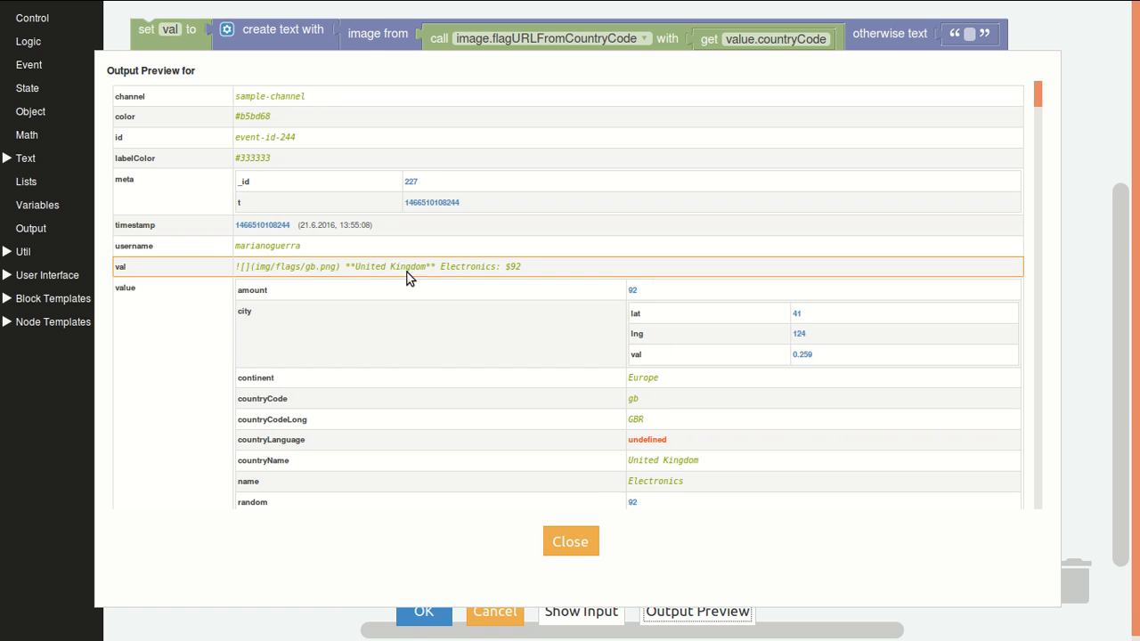
click(572, 534)
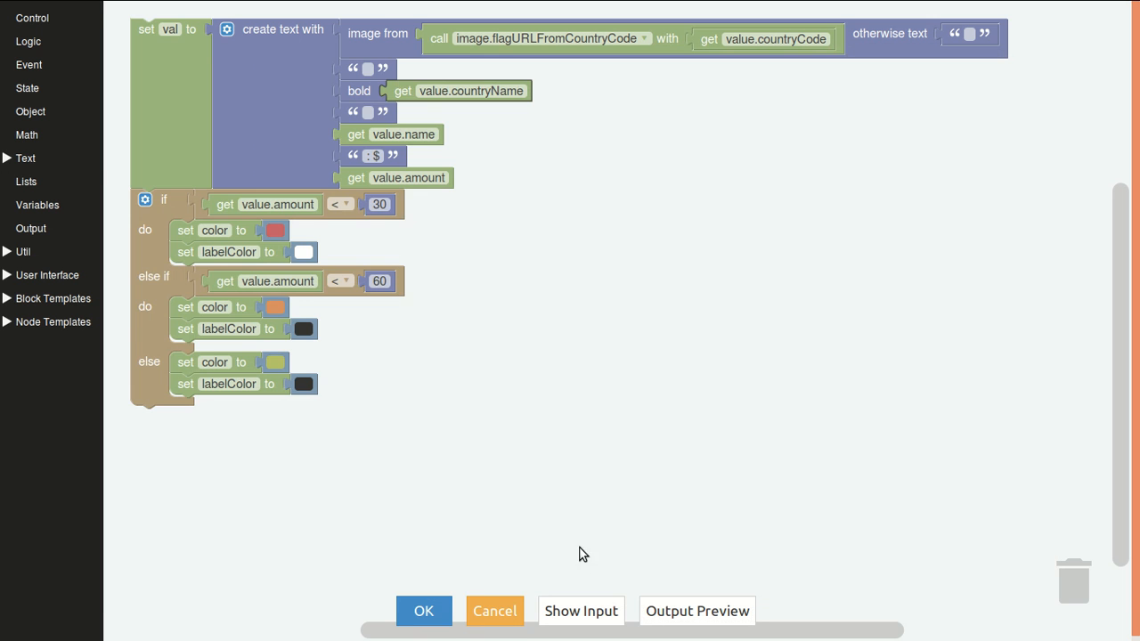
click(445, 618)
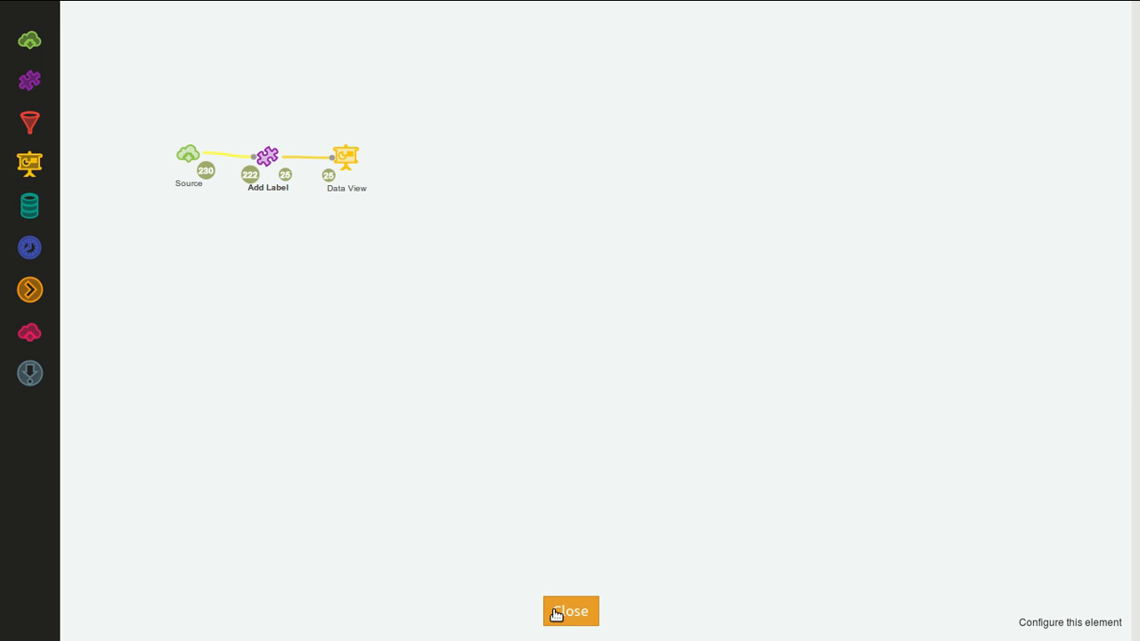
click(555, 613)
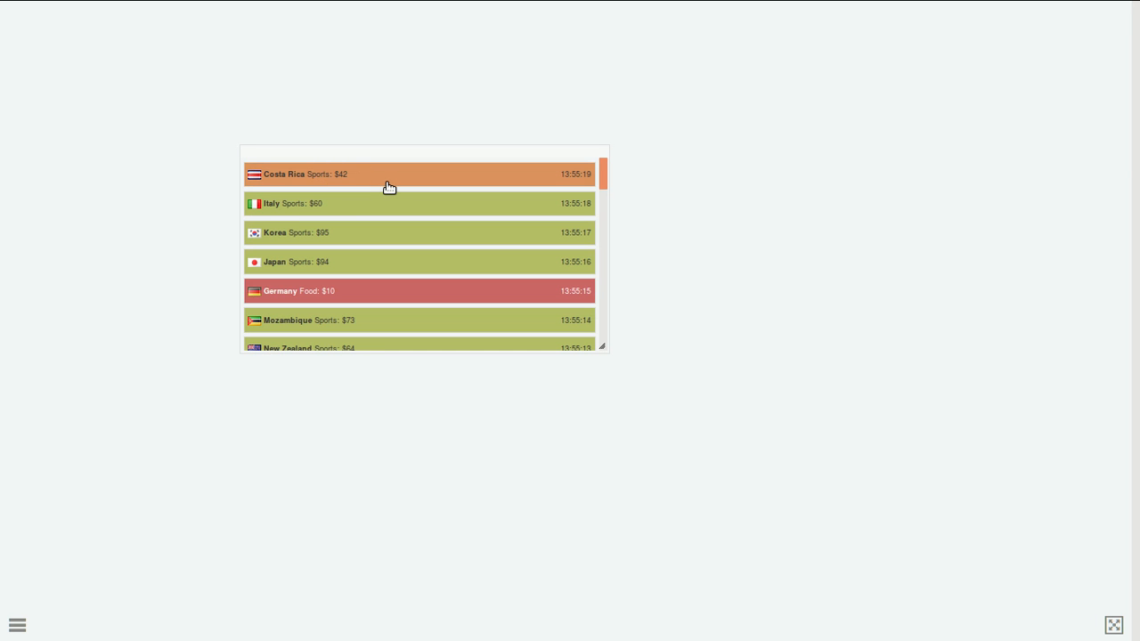
- Show the ticker's filter and filter its events by Food
click(448, 201)
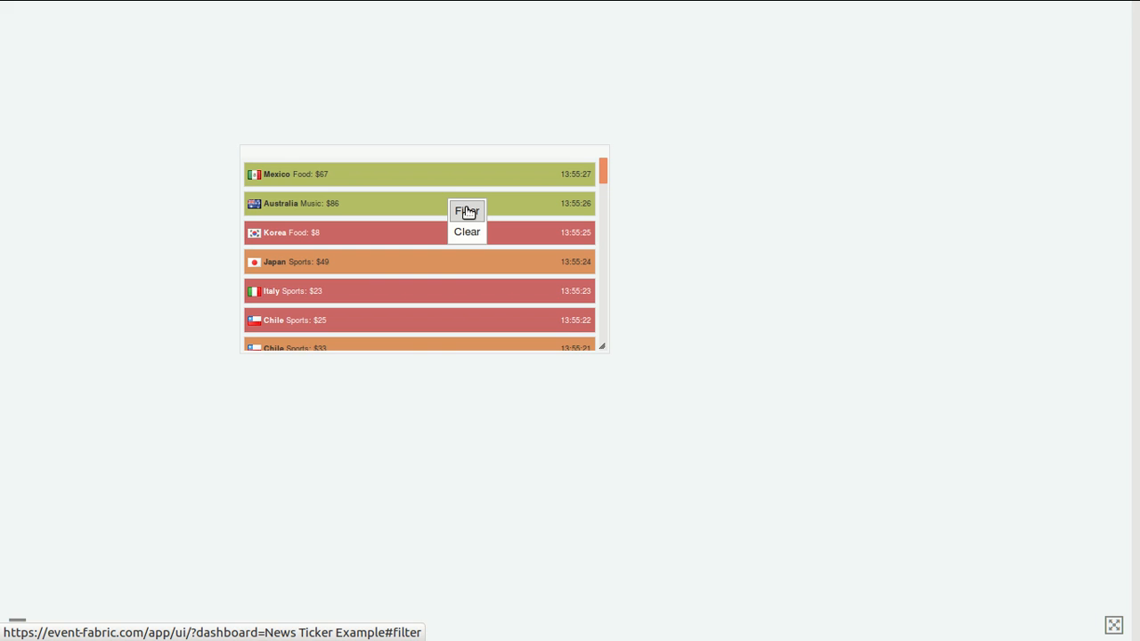
click(467, 212)
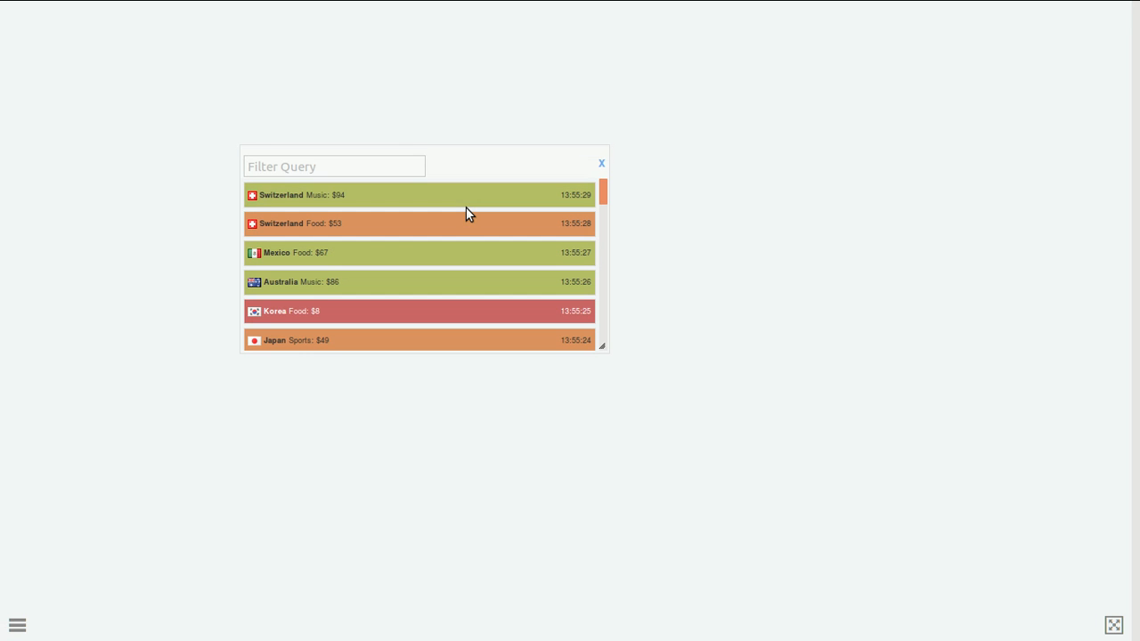
text(Food)
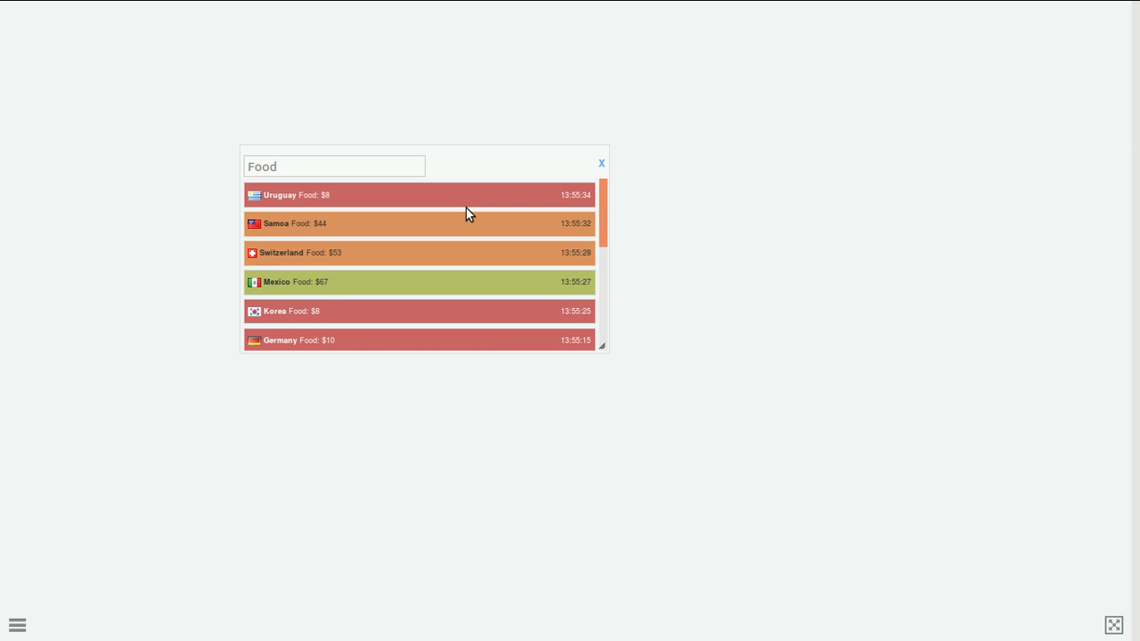
- Replace the ticker's filter query with Italy
key(BackSpace)
key(BackSpace)
key(BackSpace)
key(BackSpace)
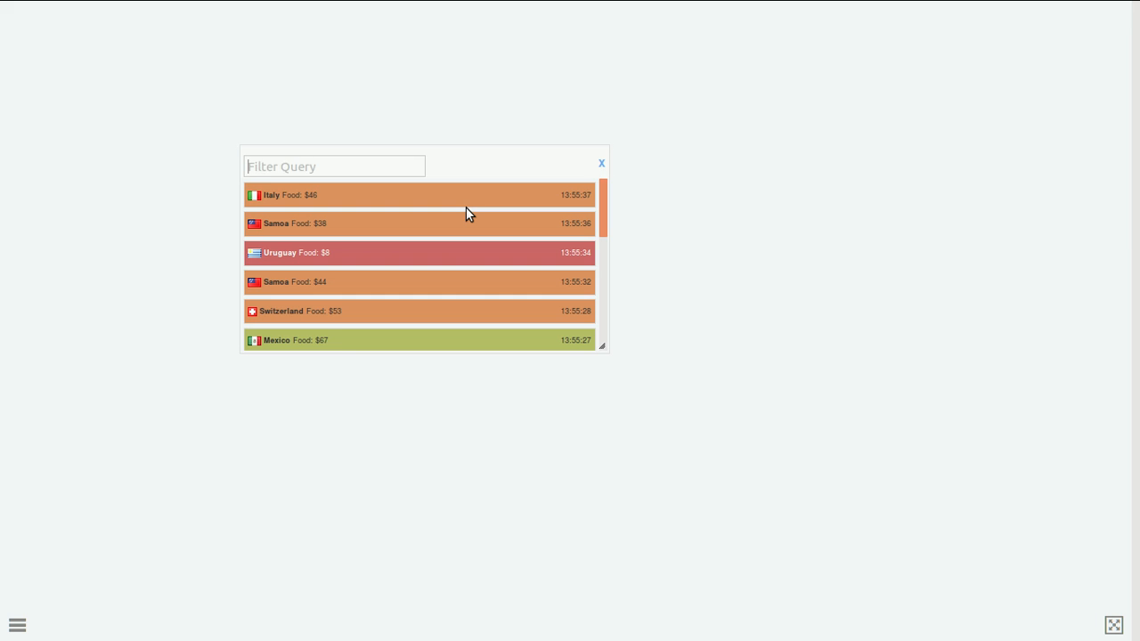
text(Italy)
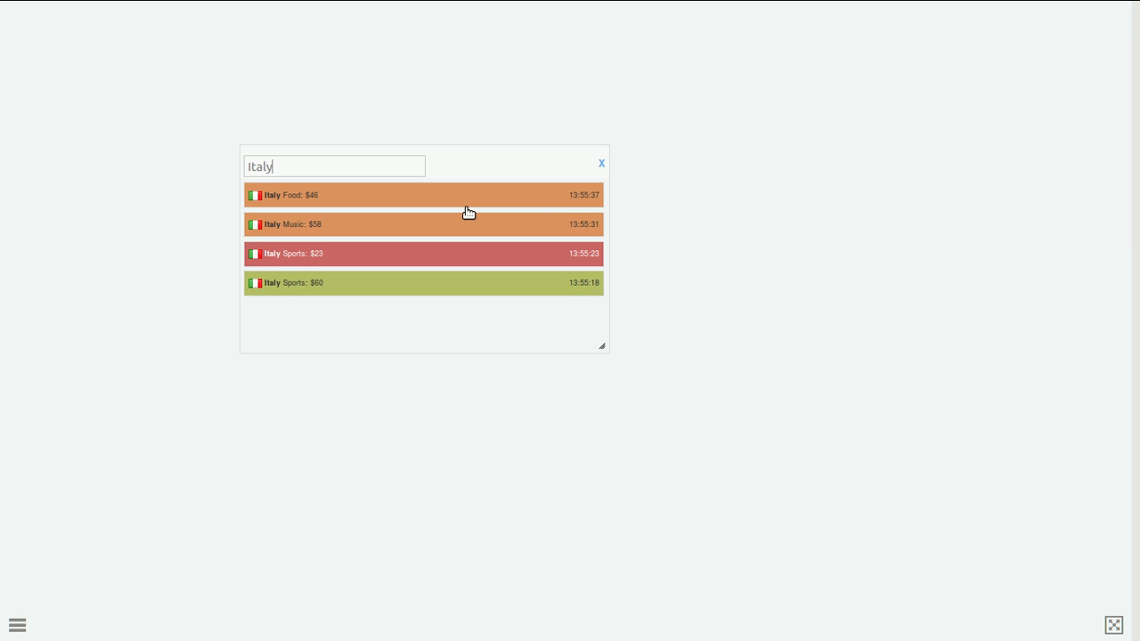
- Replace the ticker's filter query with 4, then close the filter
key(BackSpace)
key(BackSpace)
key(BackSpace)
key(BackSpace)
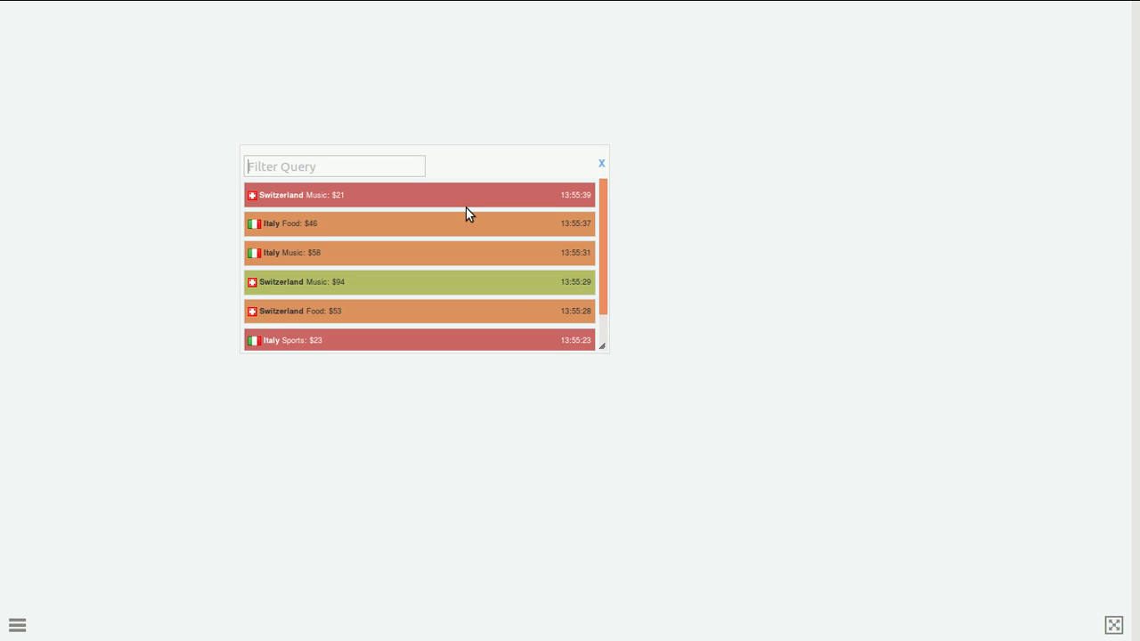
text(4)
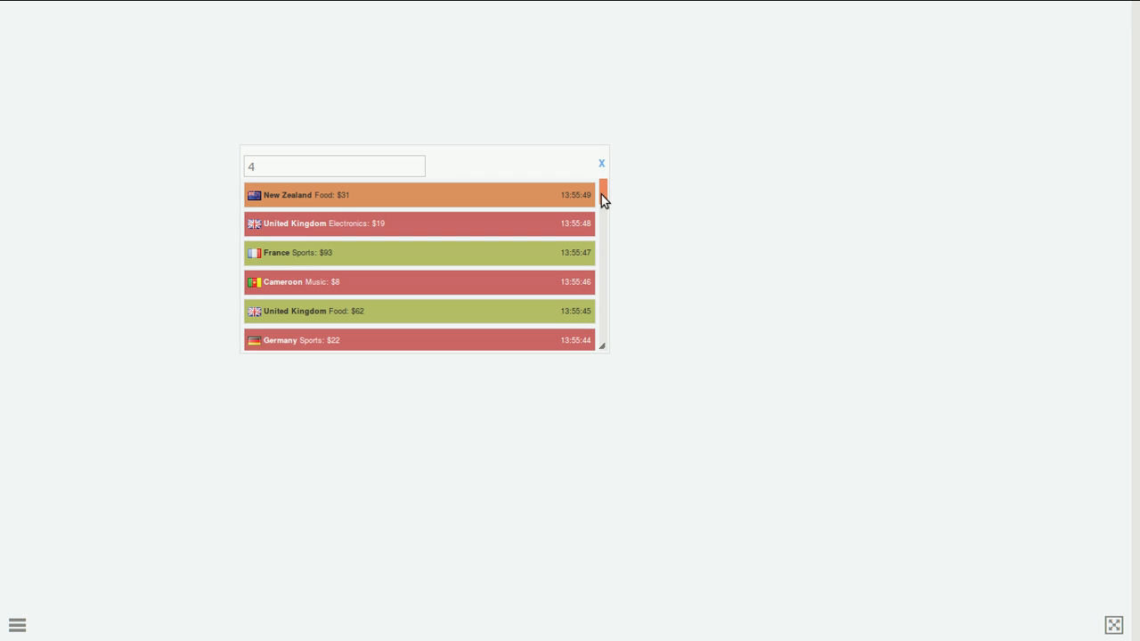
click(601, 164)
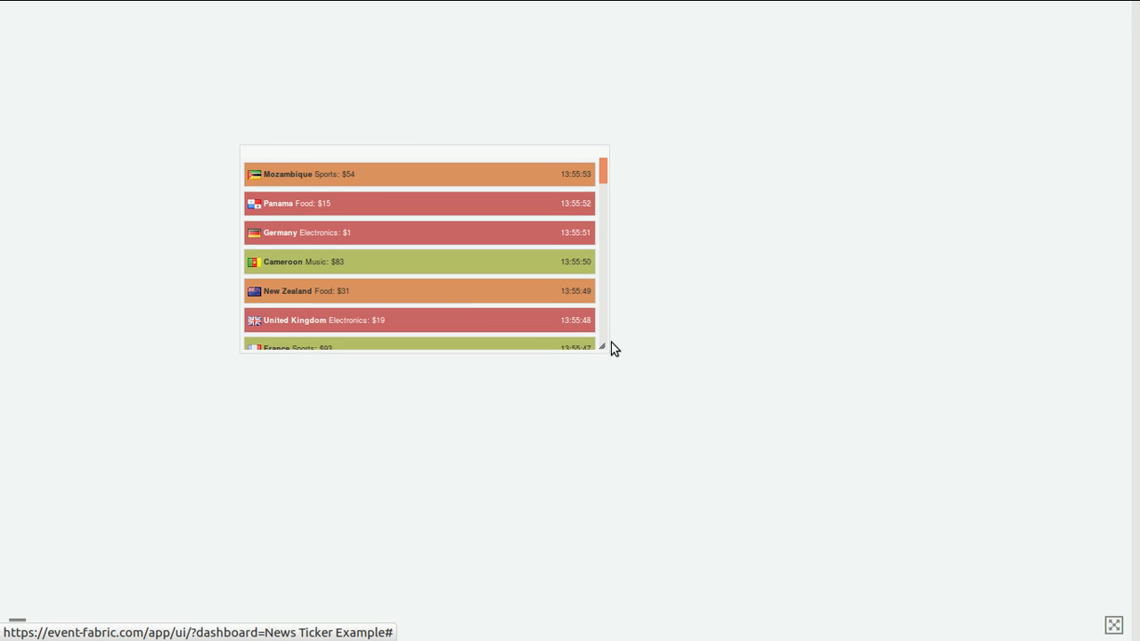
- Enlarge the ticker widget in both directions and move it to the middle of the dashboard
drag(601, 345, 672, 501)
drag(473, 149, 561, 111)
- Set the Source element's rate to 15 seconds in the dashboard design
click(21, 620)
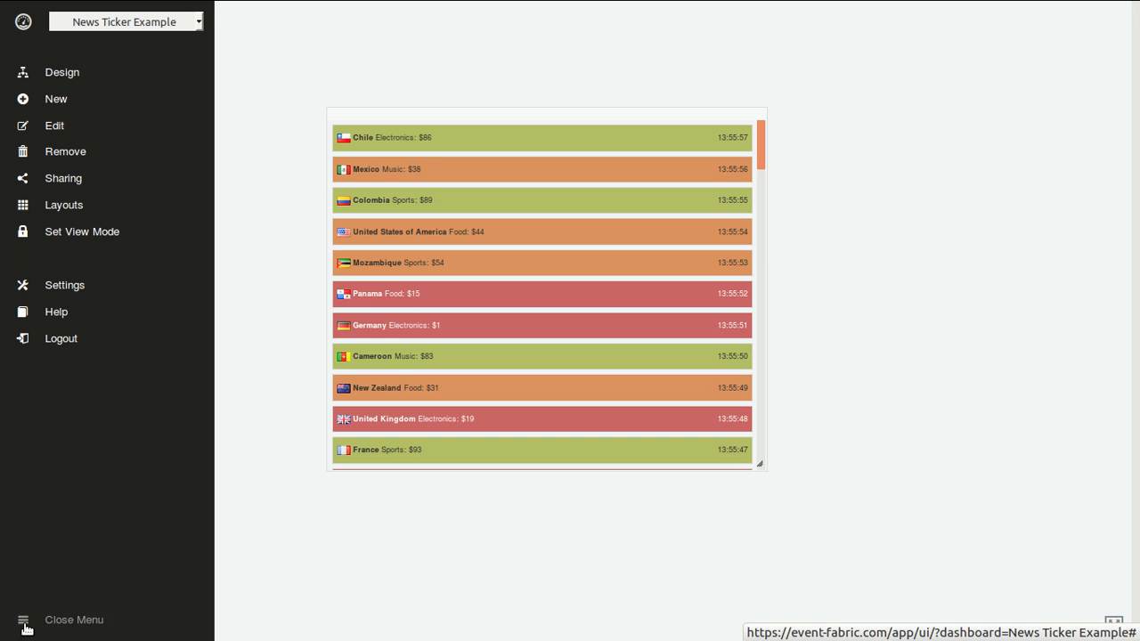
click(56, 77)
click(190, 157)
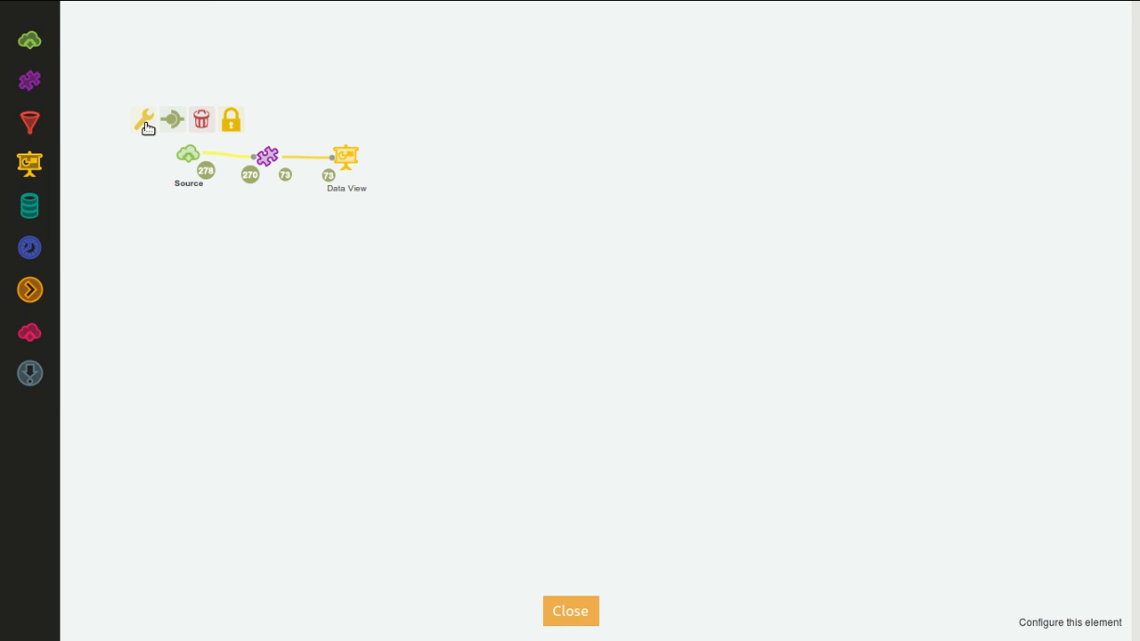
click(145, 122)
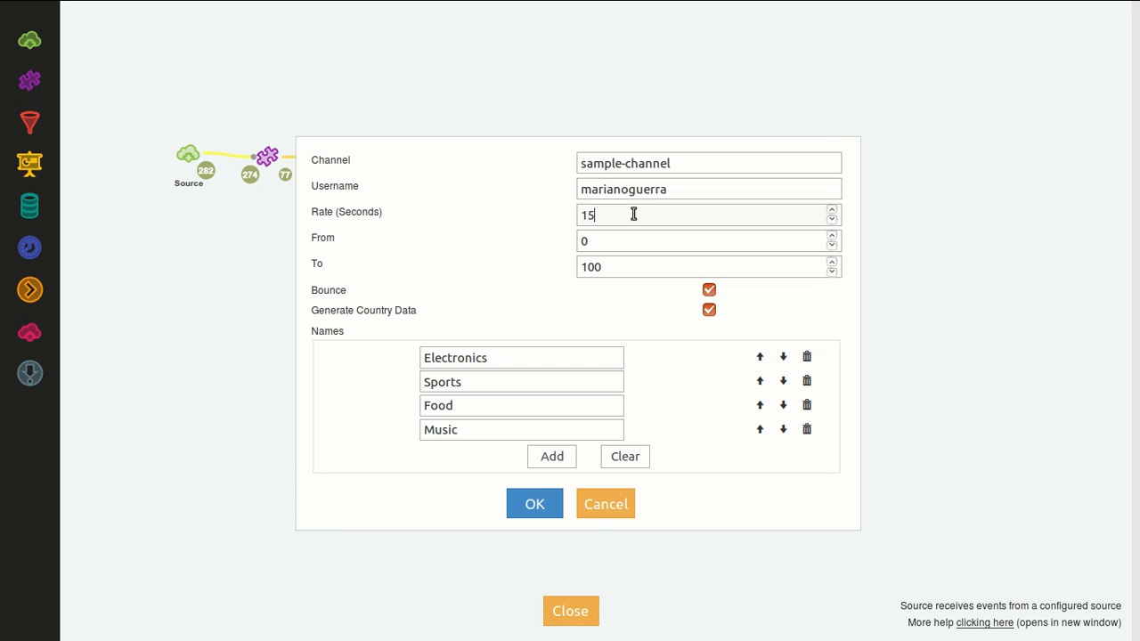
click(542, 514)
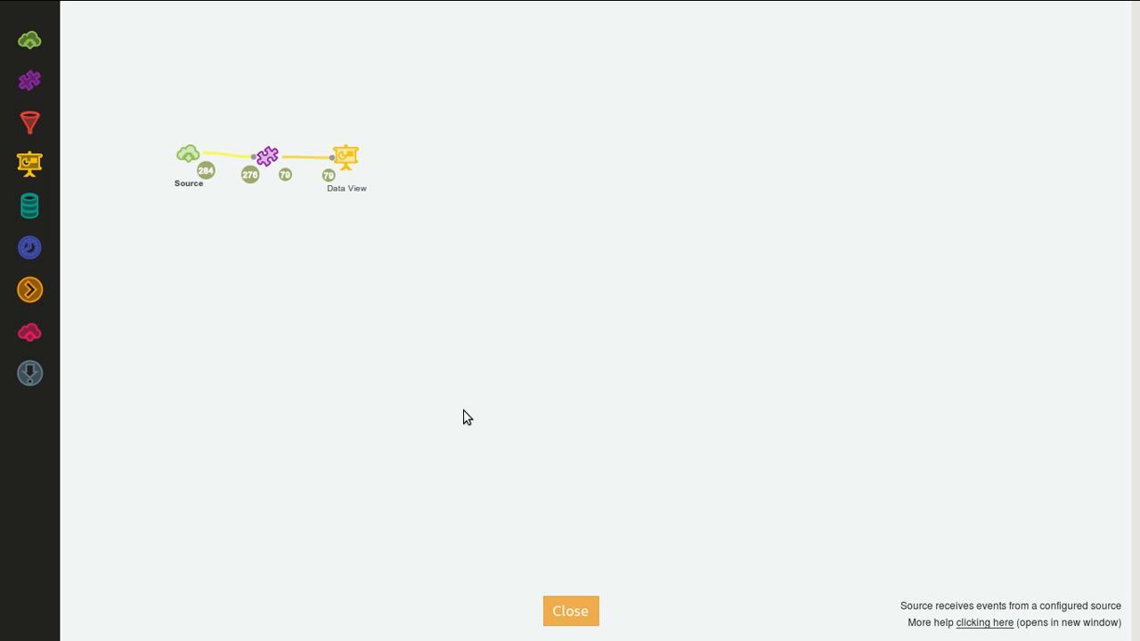
- Enable Time Changes Color for the Data View and return to the running dashboard
click(349, 157)
click(310, 119)
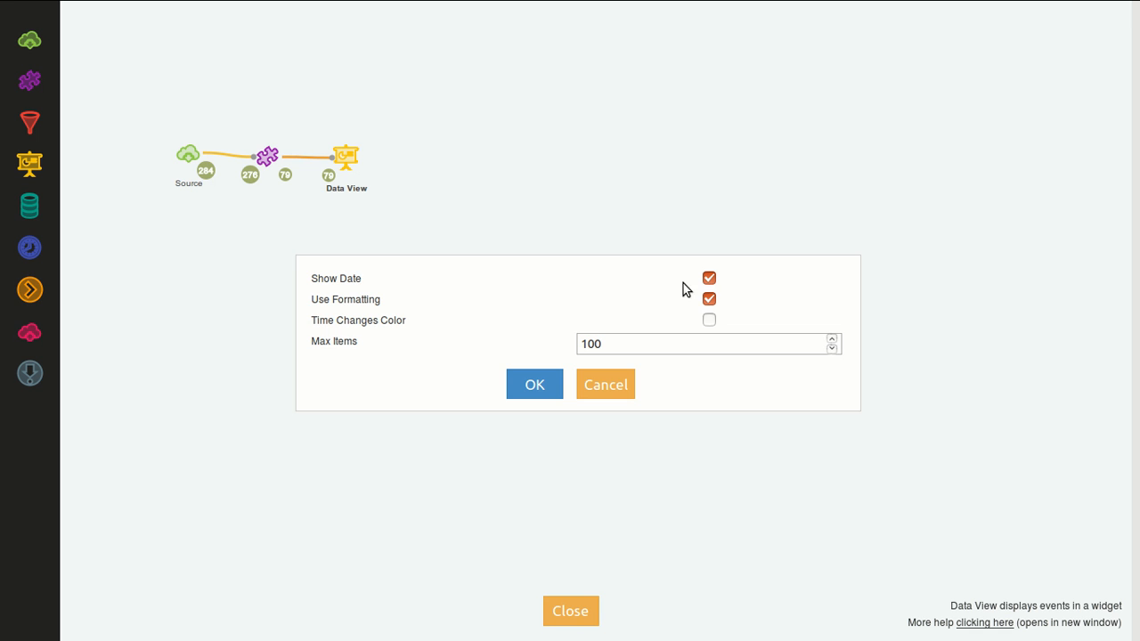
click(710, 321)
click(542, 384)
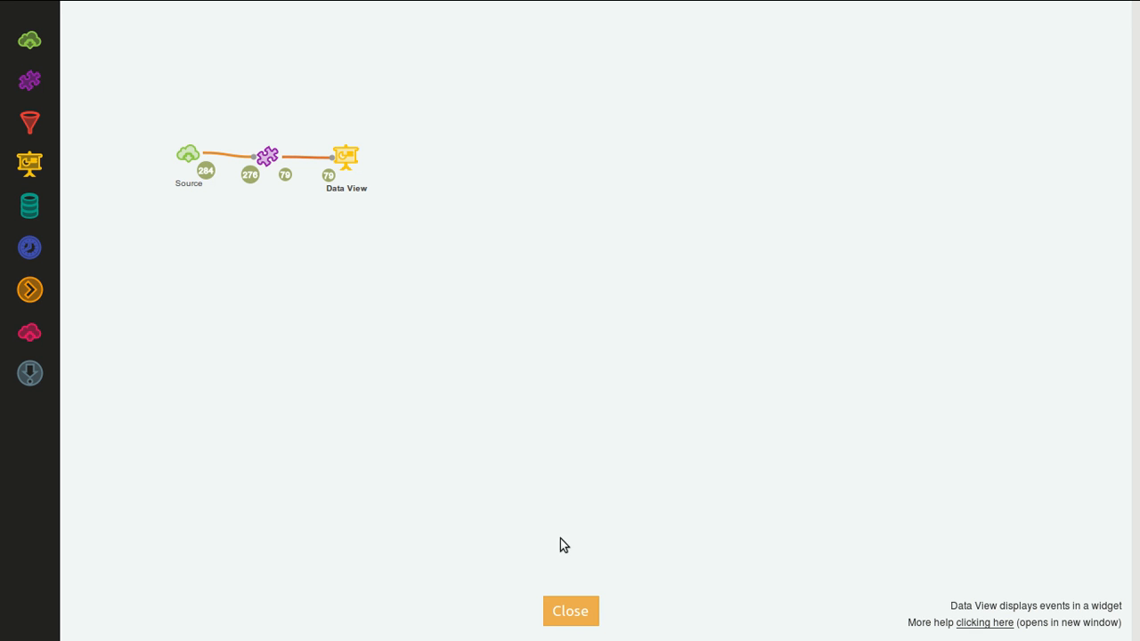
click(564, 612)
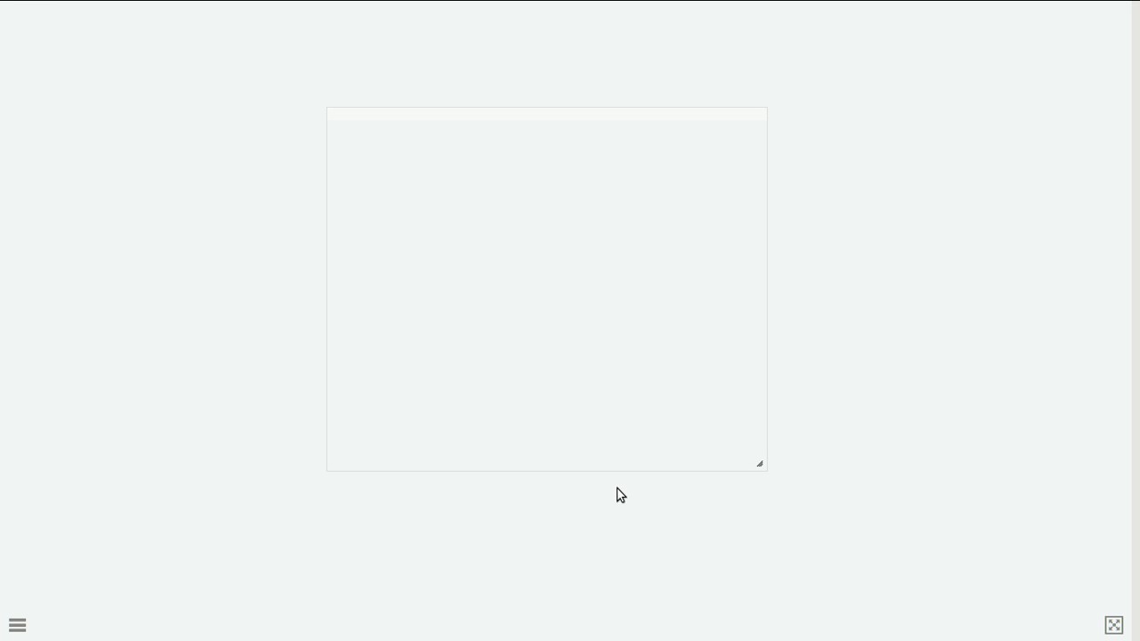